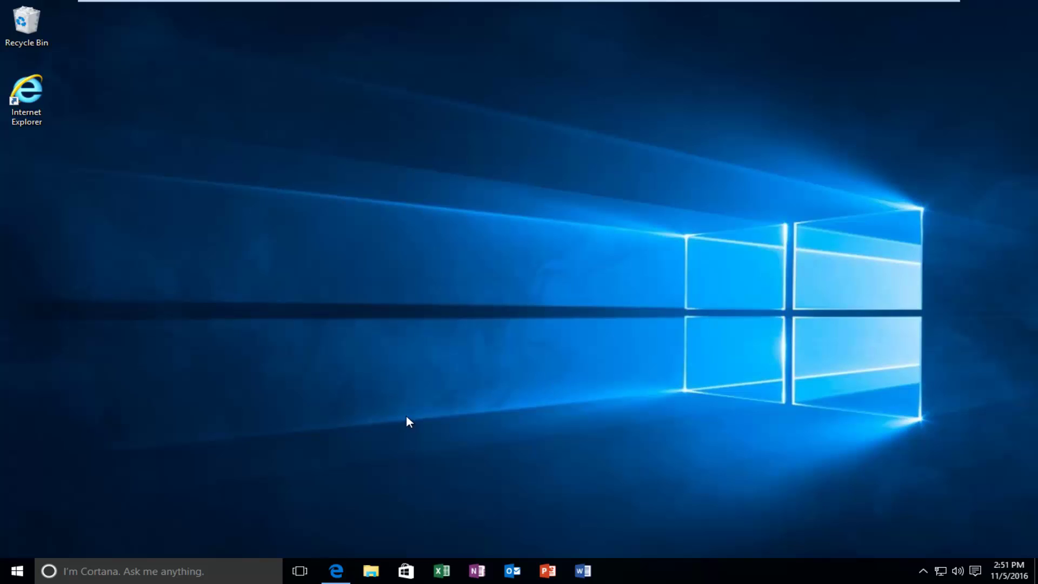
# - Search 'services' from the Start menu and launch the Services desktop app
pyautogui.click(15, 574)
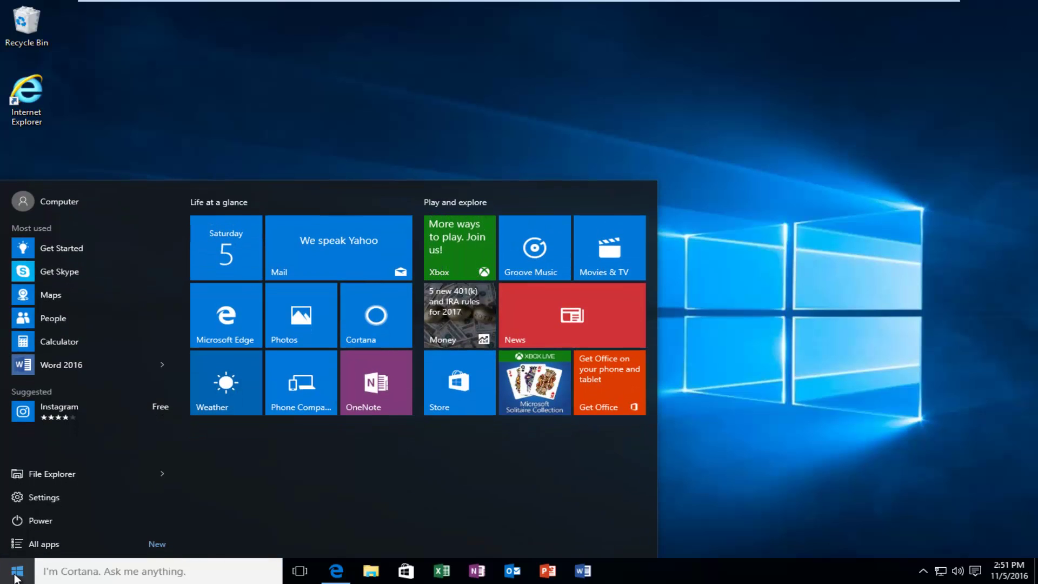
pyautogui.write('services')
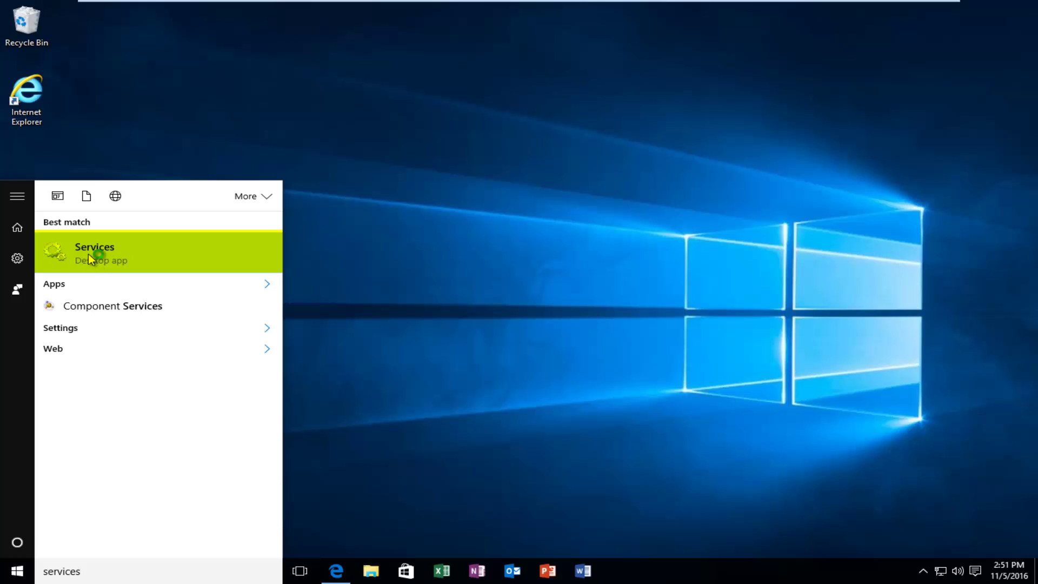
pyautogui.click(89, 254)
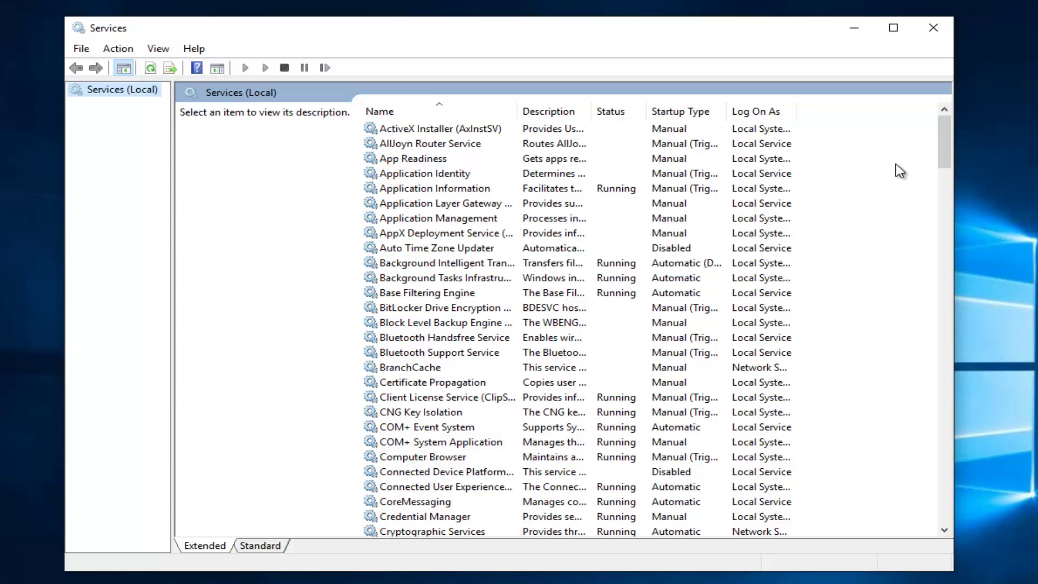
# - Open Print Spooler's Properties dialog, which shows it running with Automatic startup
pyautogui.moveTo(944, 130); pyautogui.dragTo(953, 319)
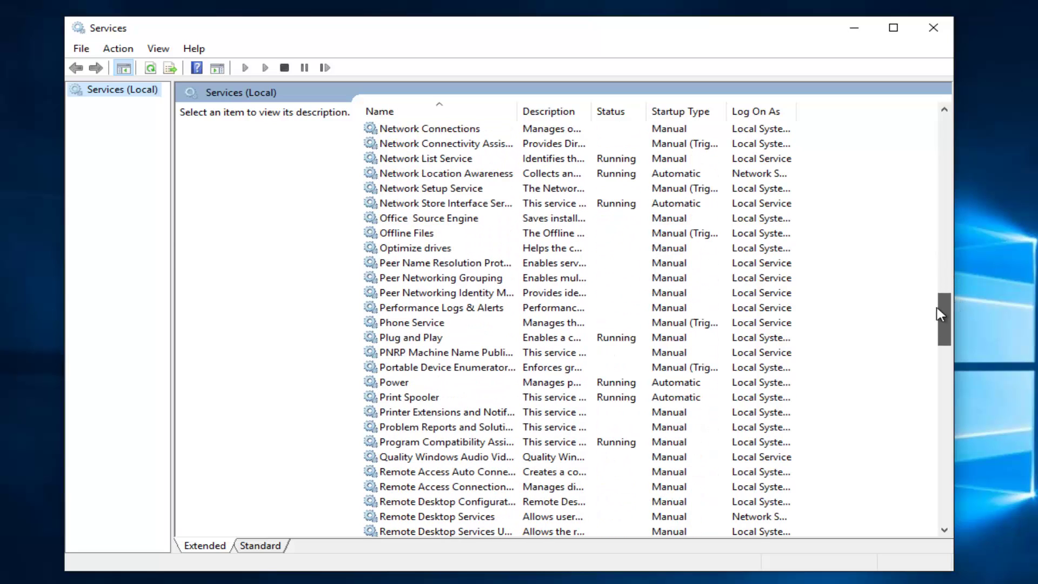
pyautogui.click(403, 399)
pyautogui.rightClick(405, 400)
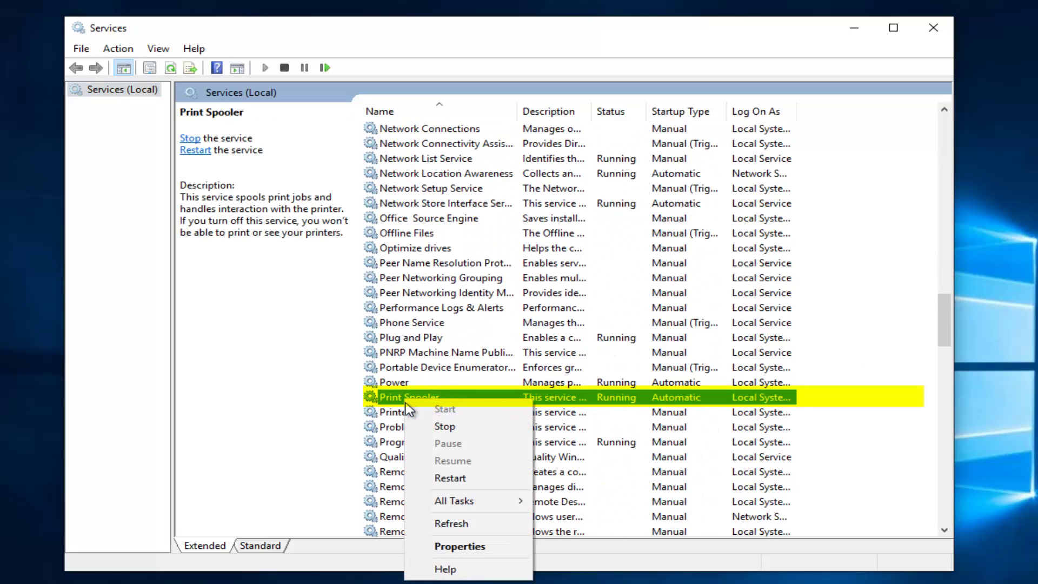
pyautogui.click(447, 547)
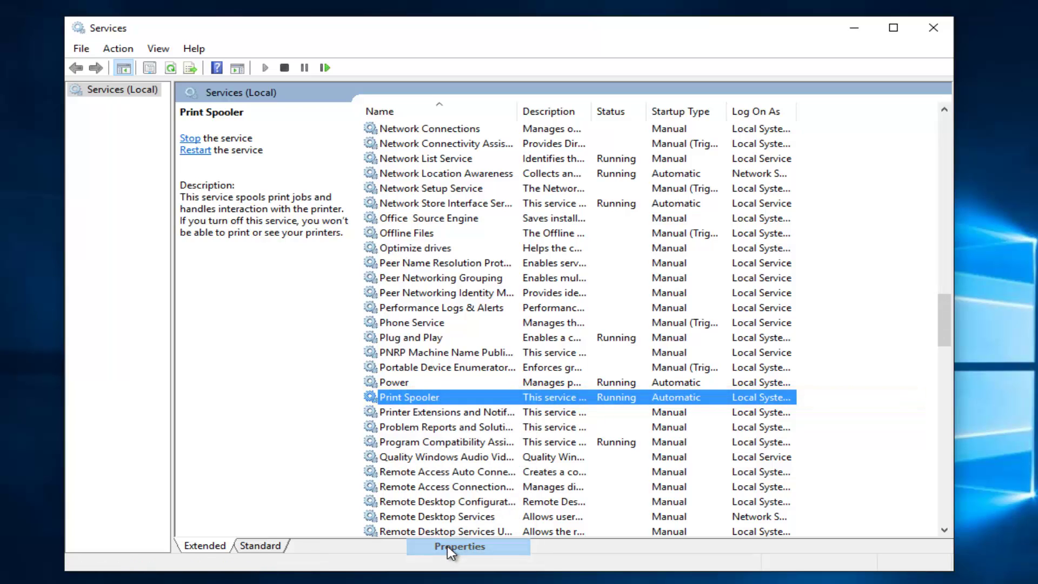
pyautogui.moveTo(484, 135); pyautogui.dragTo(493, 137)
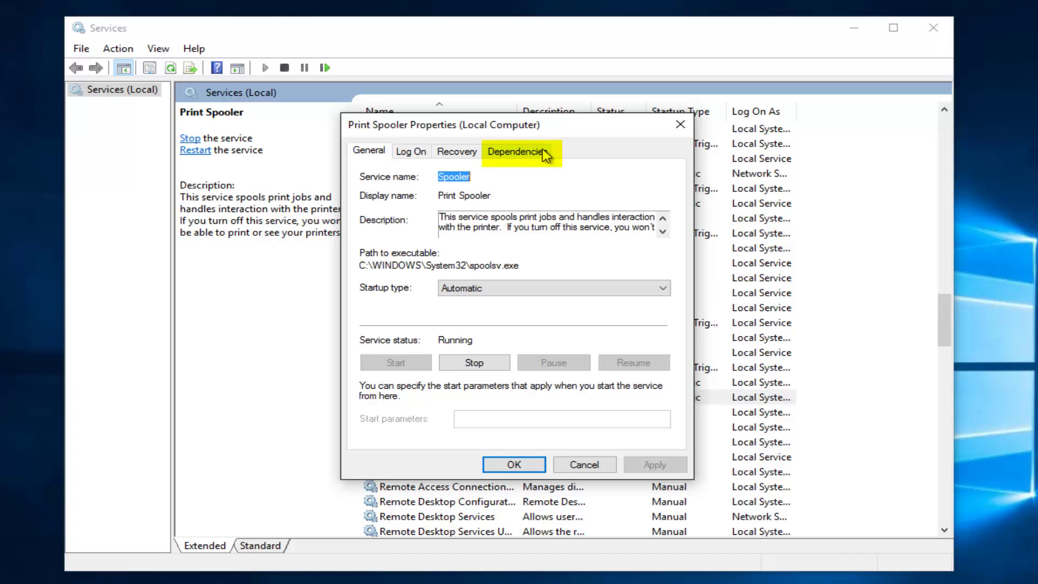
# - Show Print Spooler's dependencies with Remote Procedure Call (RPC) expanded
pyautogui.click(517, 153)
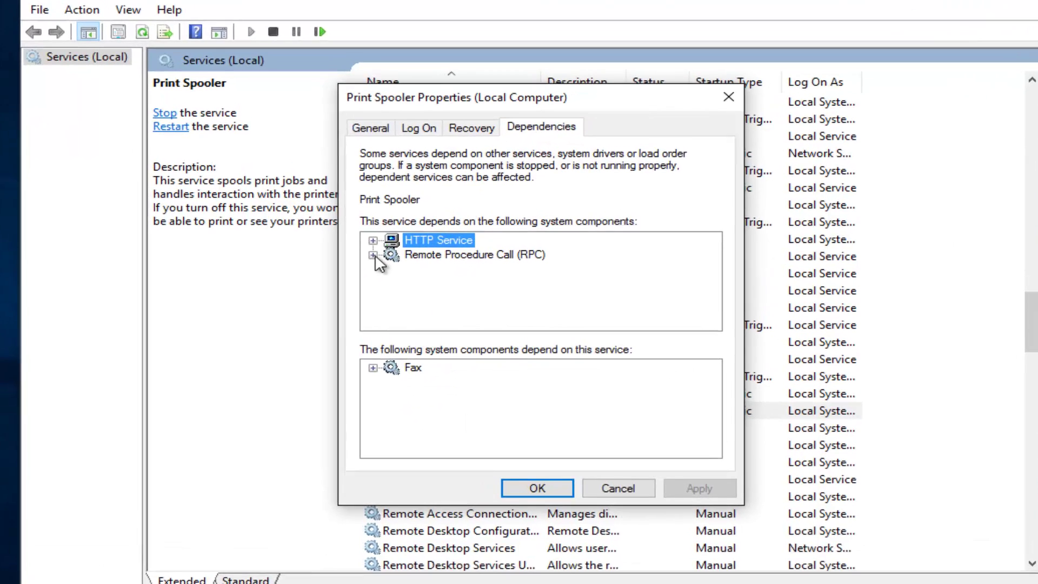
pyautogui.click(370, 262)
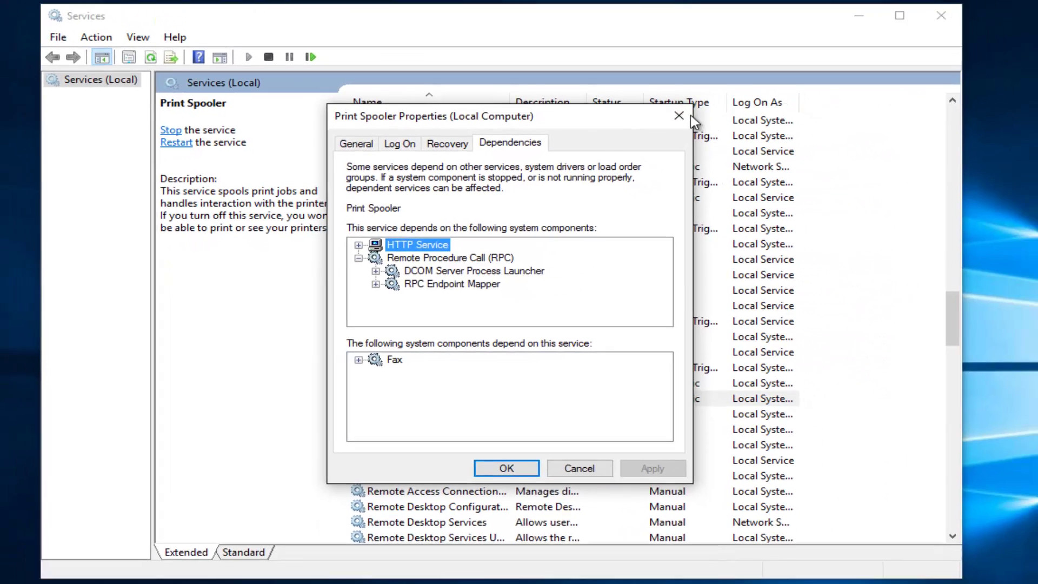
# - Reopen Print Spooler's Properties and stop the service
pyautogui.click(784, 65)
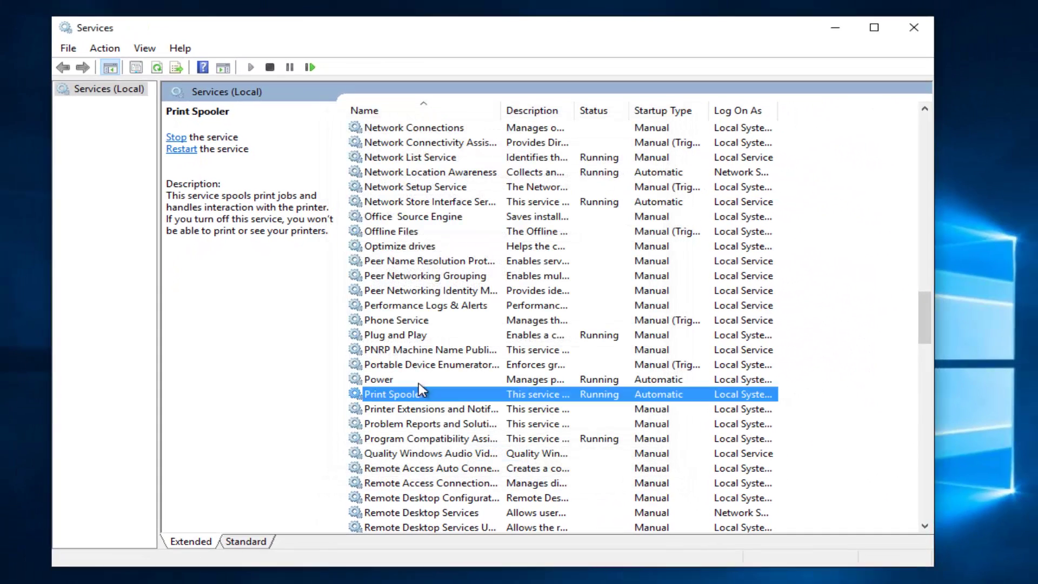
pyautogui.rightClick(492, 395)
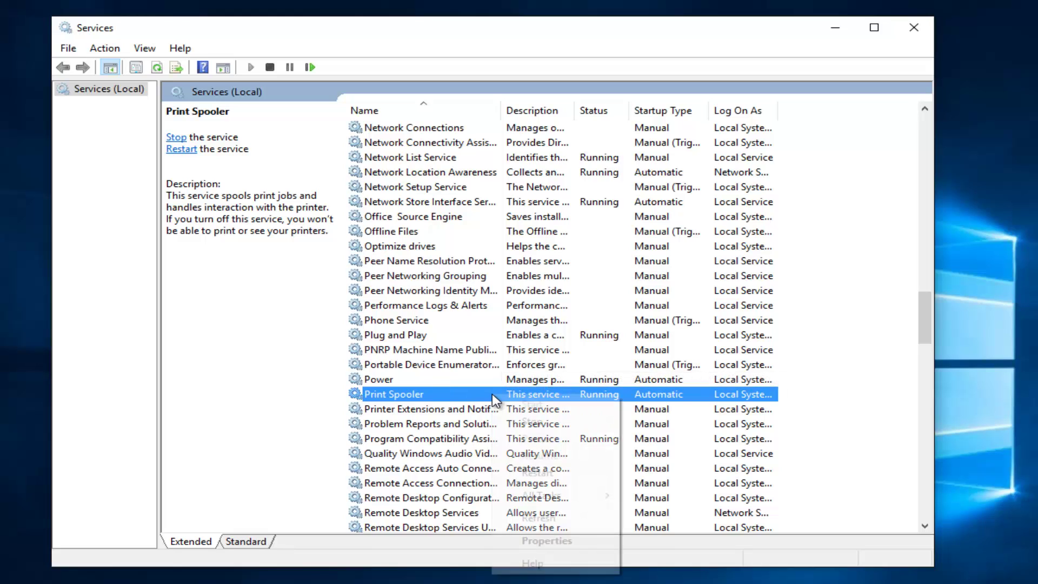
pyautogui.click(533, 539)
pyautogui.click(472, 364)
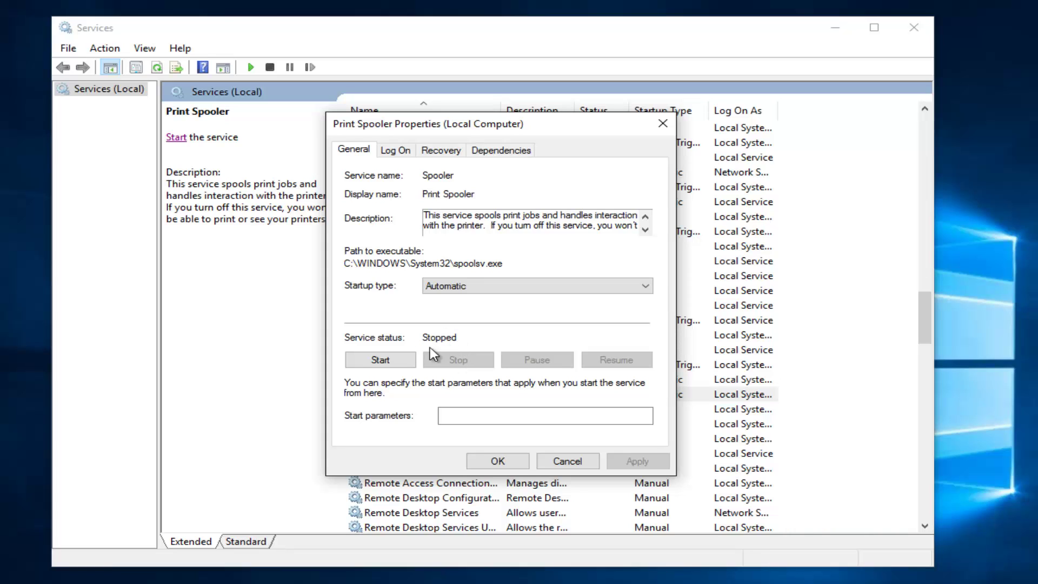
# - View Print Spooler's dependencies with RPC expanded to DCOM Server Process Launcher and RPC Endpoint Mapper
pyautogui.moveTo(460, 126); pyautogui.dragTo(619, 123)
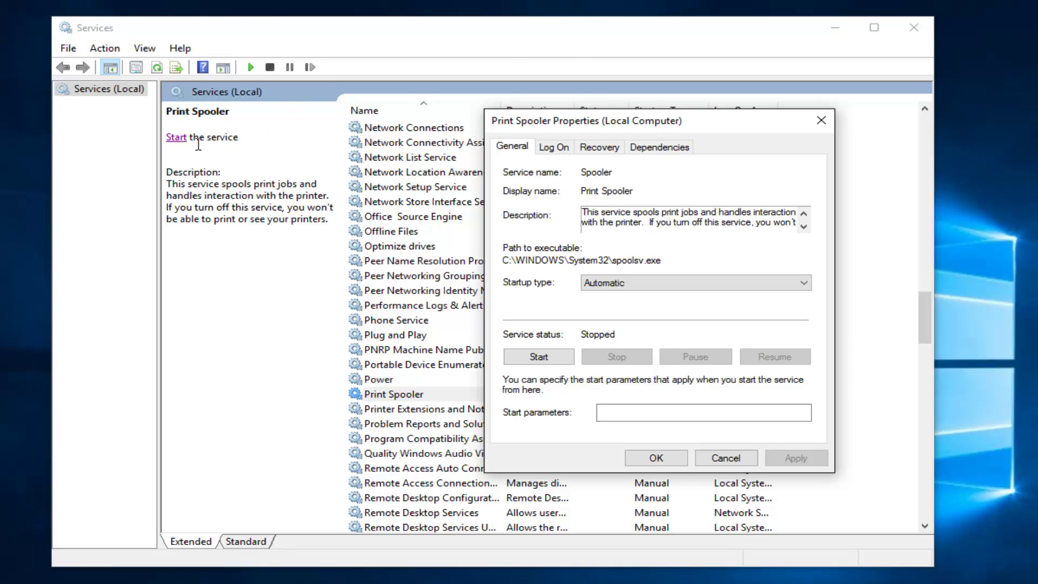
pyautogui.moveTo(597, 122); pyautogui.dragTo(500, 132)
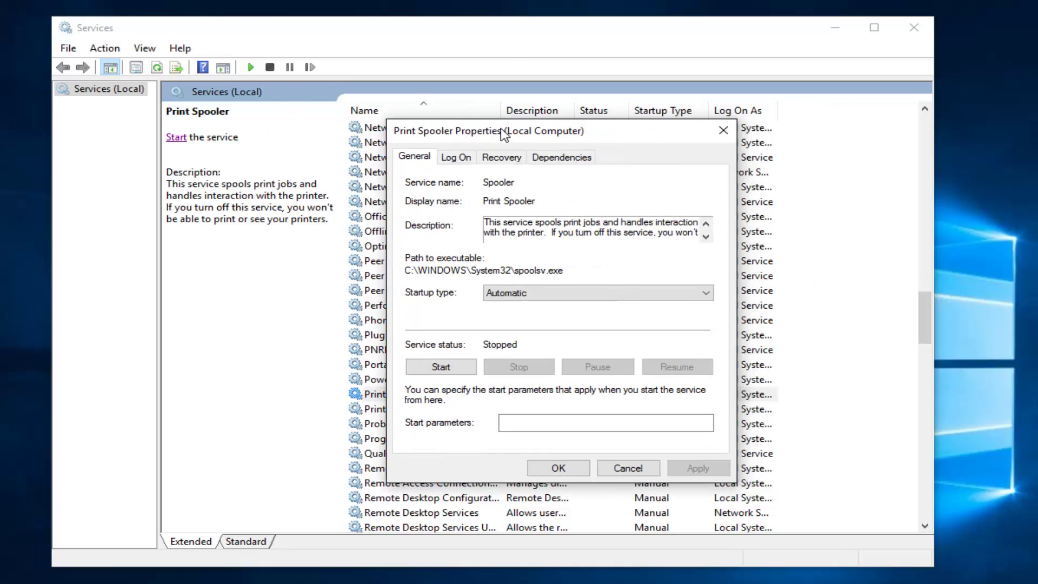
pyautogui.click(559, 157)
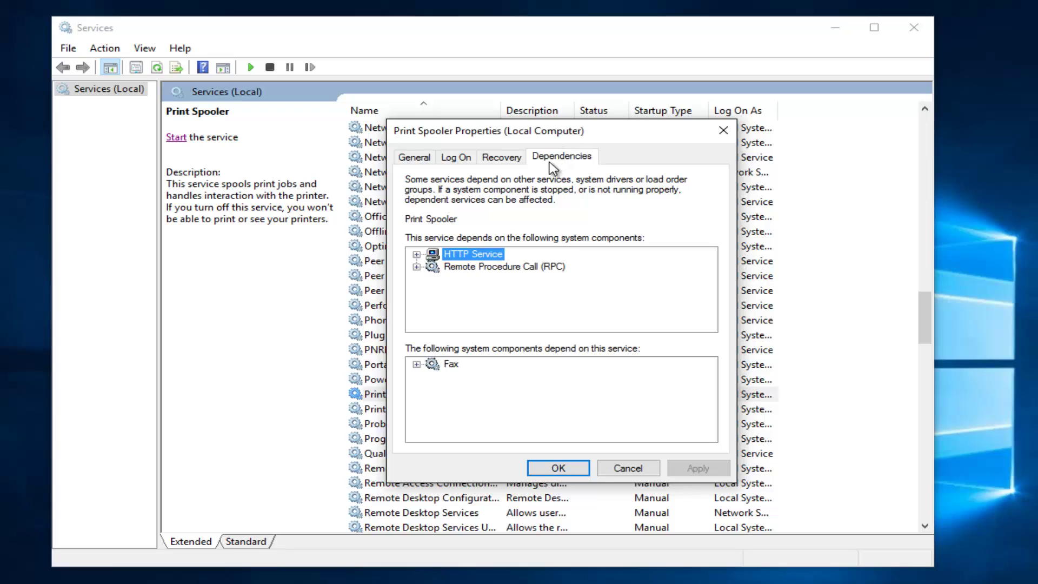
pyautogui.click(416, 267)
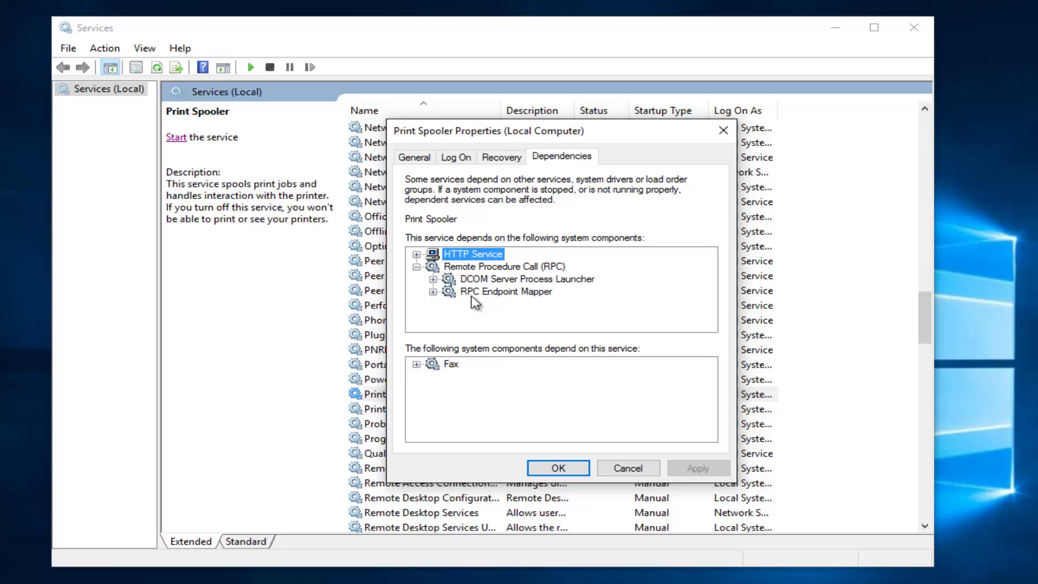
# - Cancel the Print Spooler dialog, select DCOM Server Process Launcher and widen the Name column
pyautogui.click(628, 468)
pyautogui.scroll(5, 446, 299)
pyautogui.scroll(16, 443, 294)
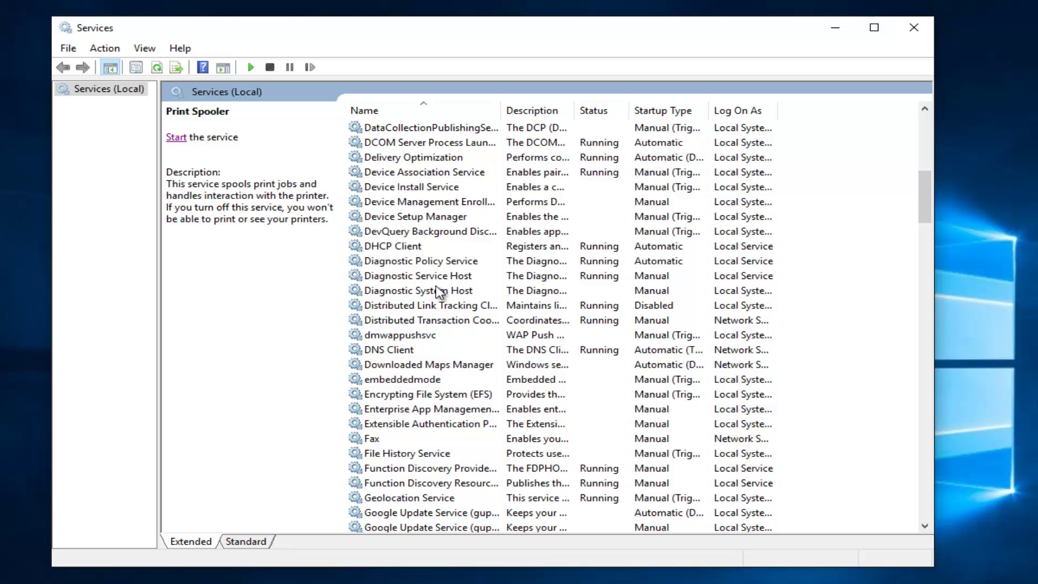
pyautogui.scroll(2, 438, 292)
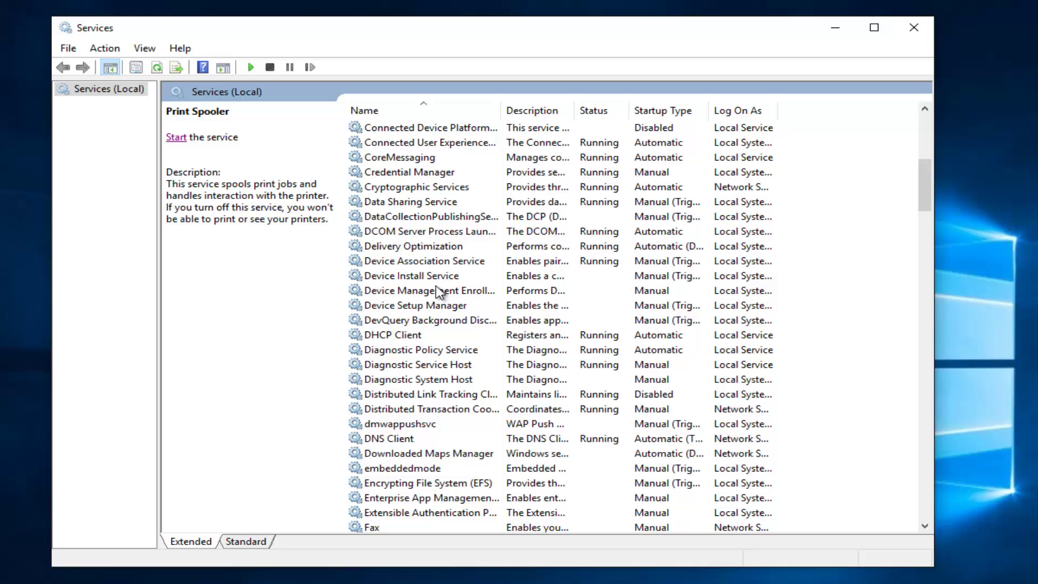
pyautogui.click(395, 230)
pyautogui.doubleClick(500, 110)
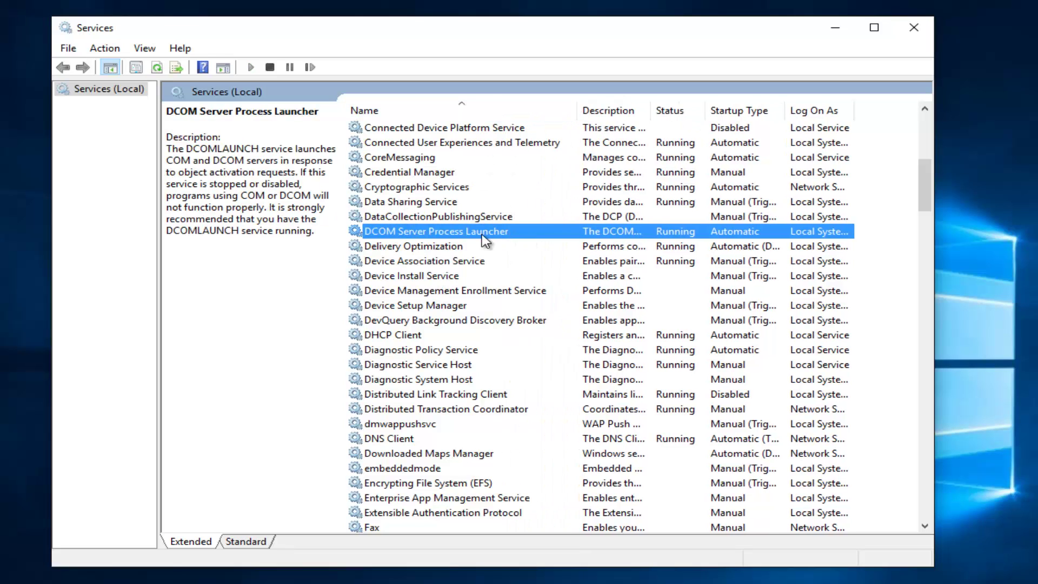
# - Check DCOM Server Process Launcher's properties: running with Automatic startup
pyautogui.rightClick(427, 231)
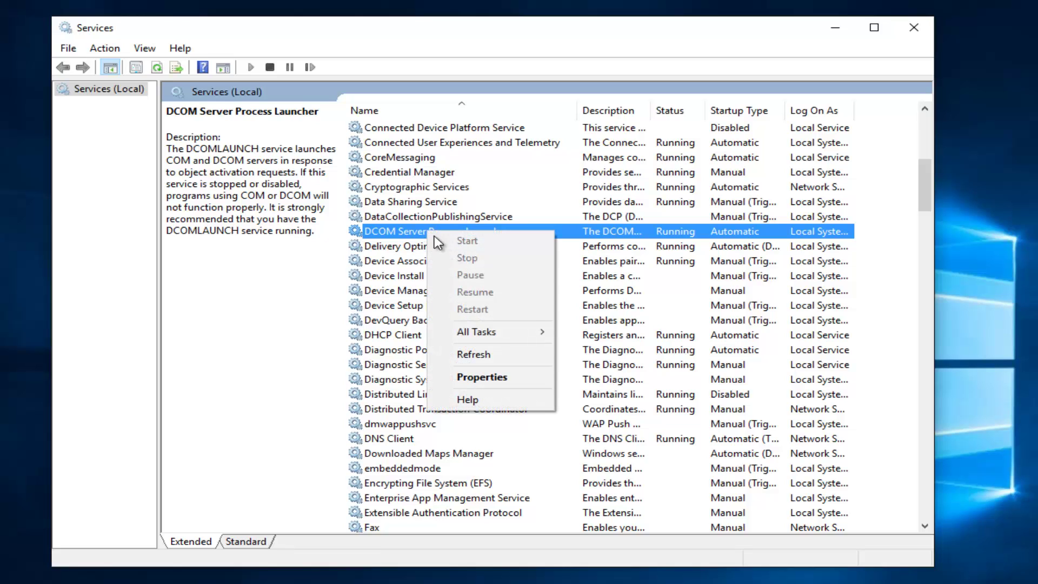
pyautogui.click(470, 377)
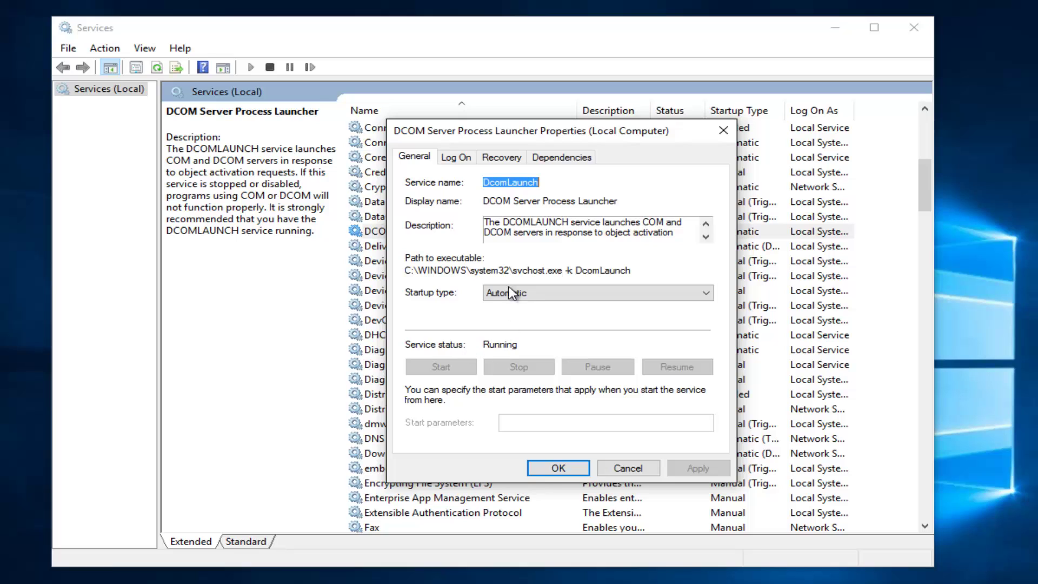
pyautogui.click(722, 129)
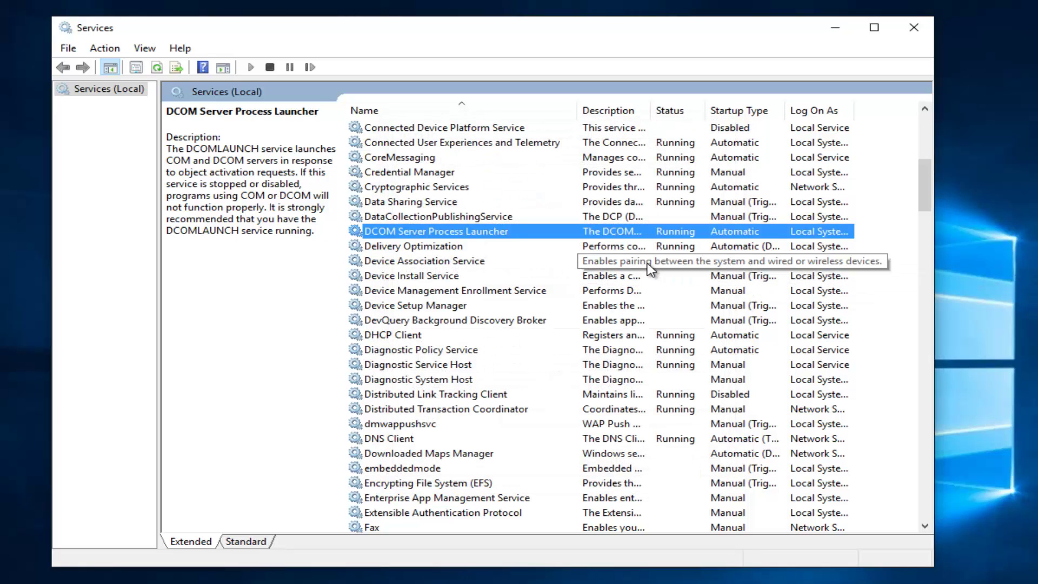
# - Check RPC Endpoint Mapper's properties: running with Automatic startup, then cancel
pyautogui.scroll(-2, 541, 339)
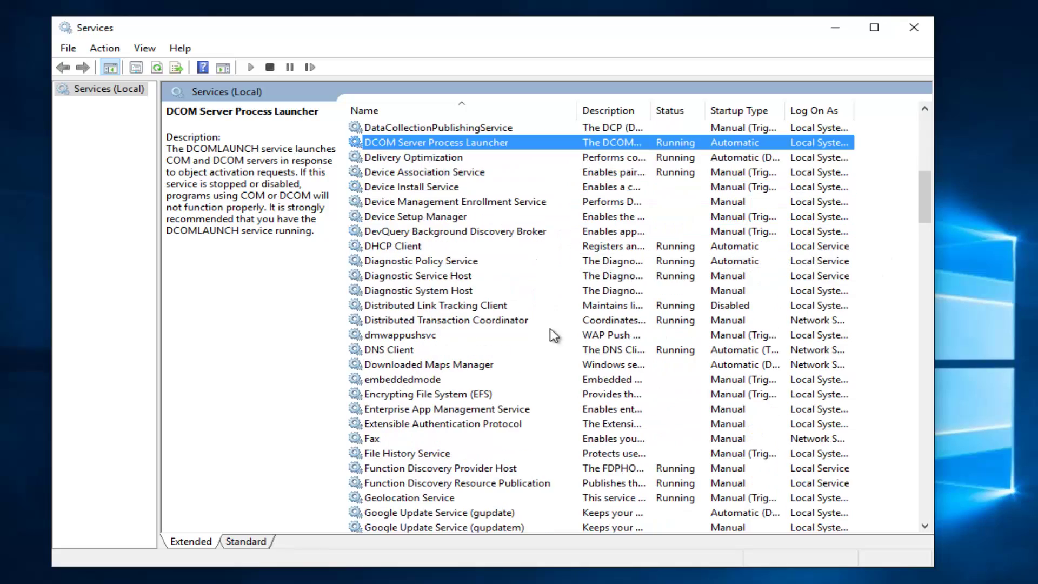
pyautogui.scroll(-11, 540, 340)
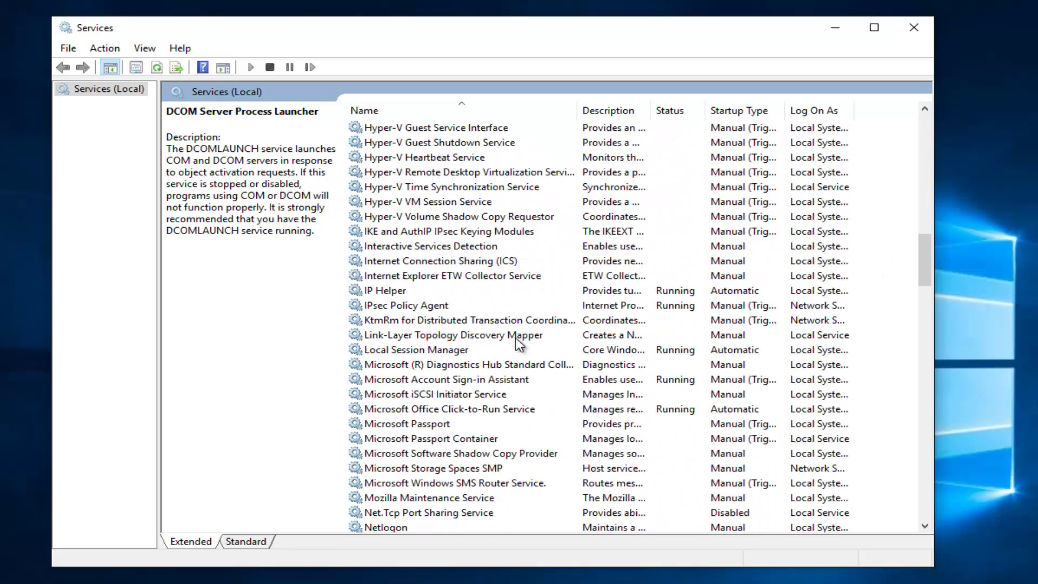
pyautogui.scroll(-9, 517, 339)
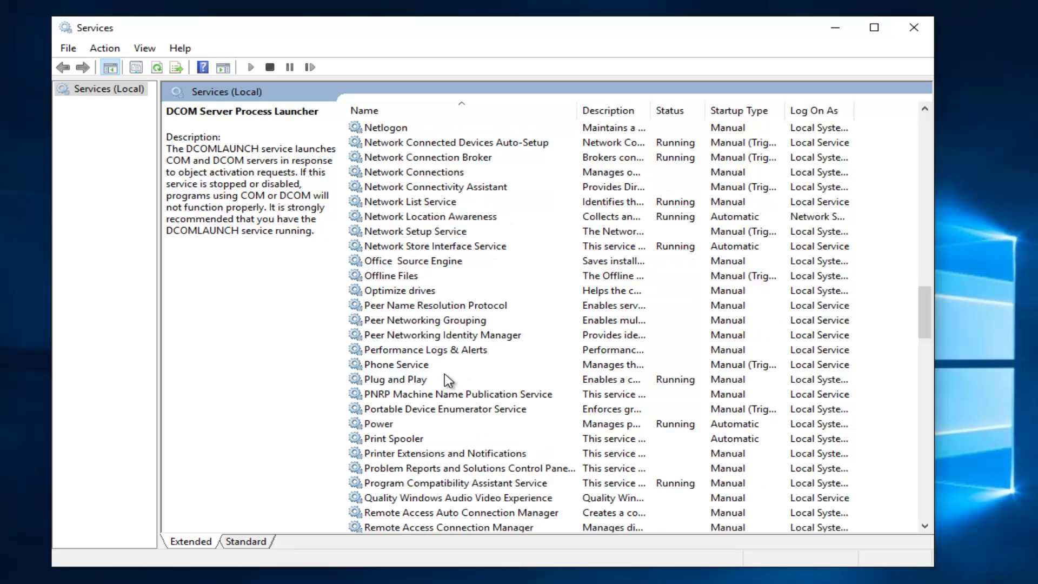
pyautogui.scroll(-4, 446, 380)
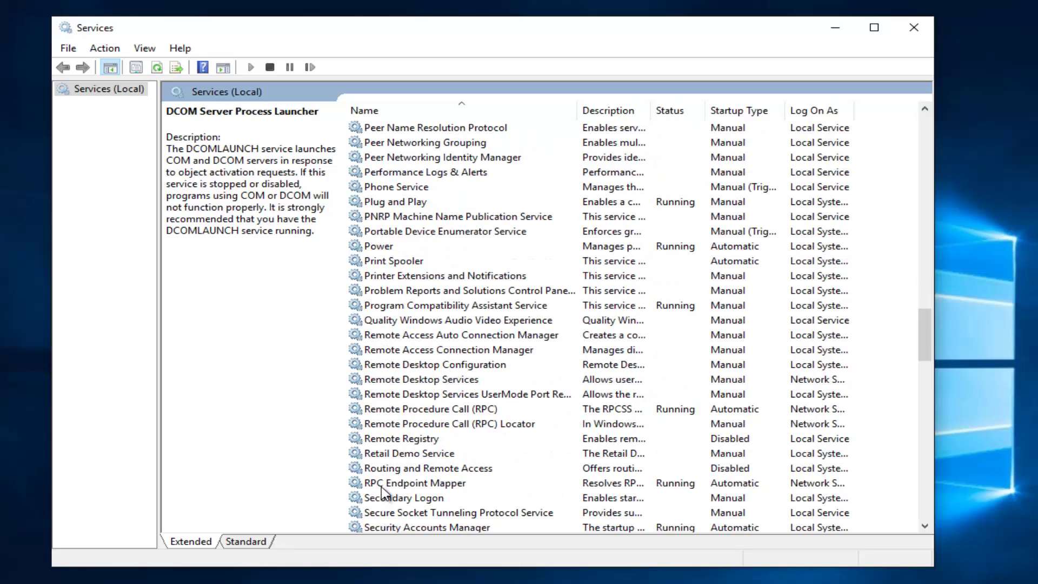
pyautogui.click(390, 483)
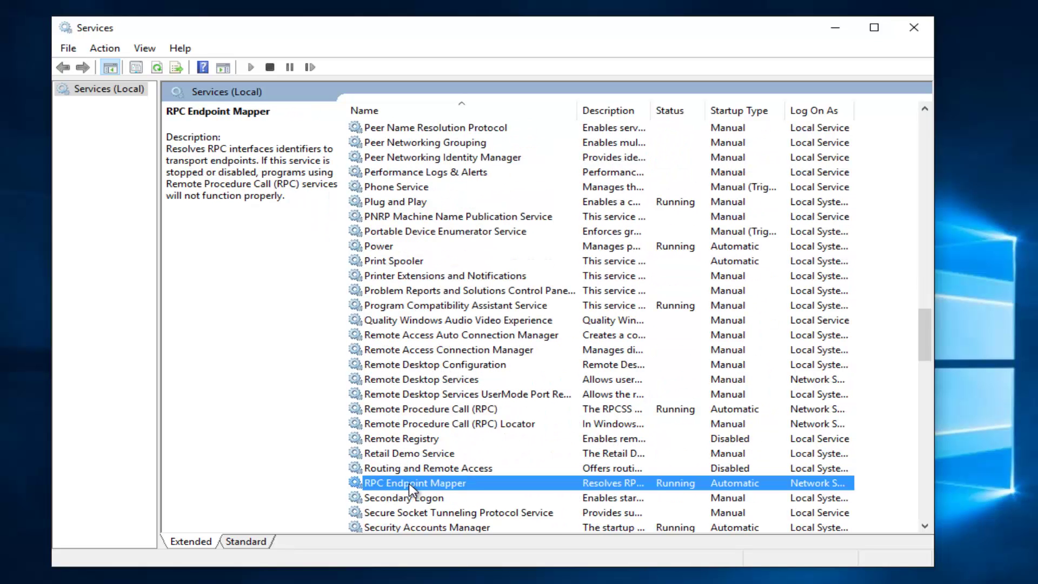
pyautogui.rightClick(464, 485)
pyautogui.click(490, 446)
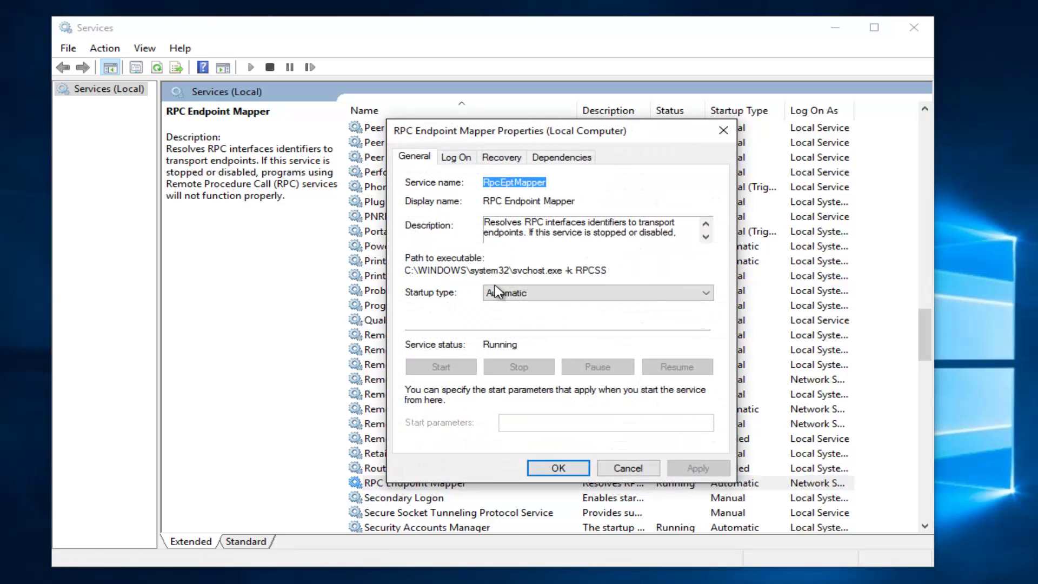
pyautogui.click(621, 468)
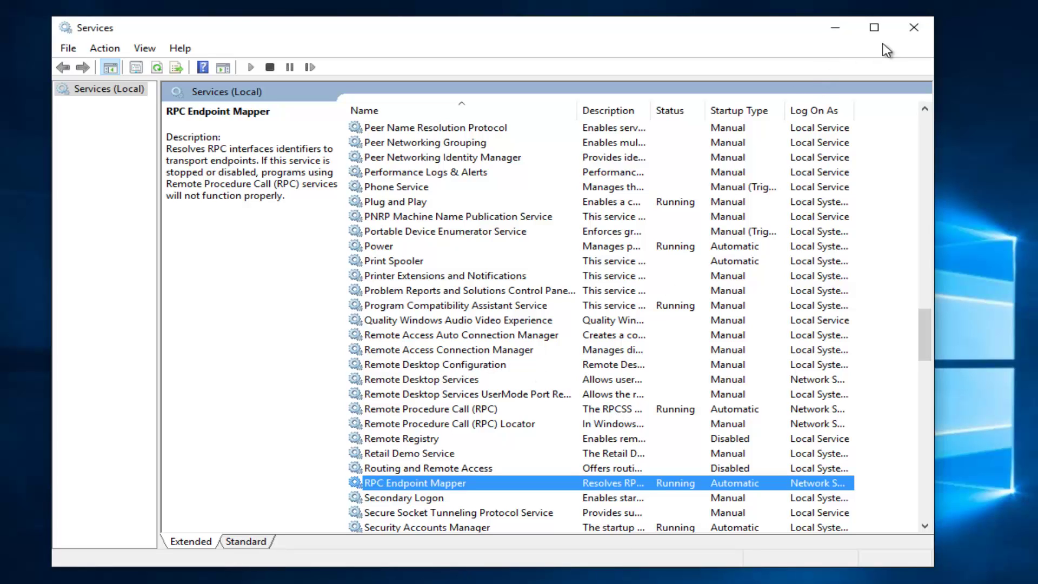
# - Close the Services console window
pyautogui.click(913, 29)
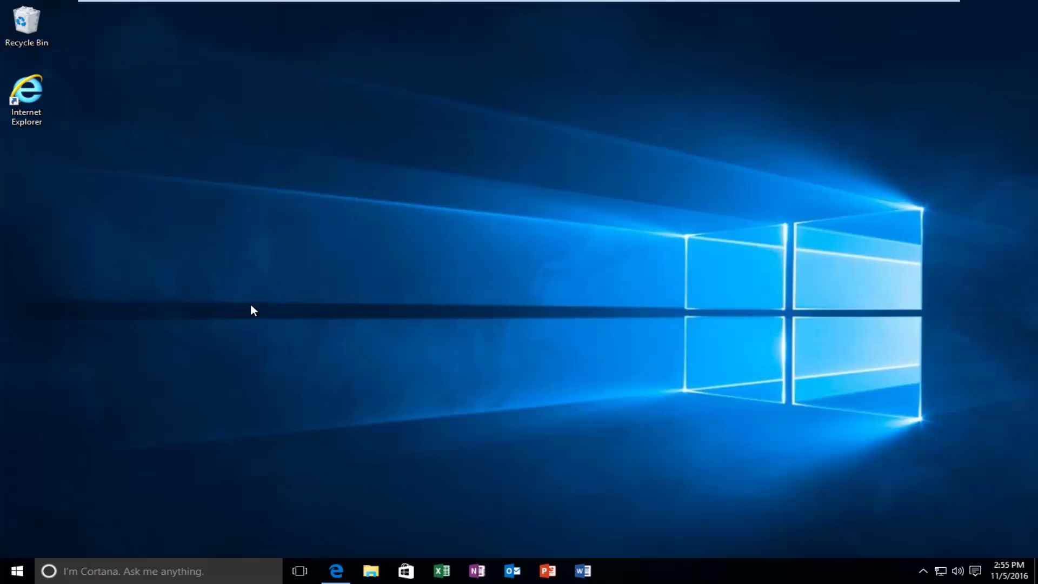
# - Open the System control panel page from a Start search for 'system' and maximize it
pyautogui.press('super')
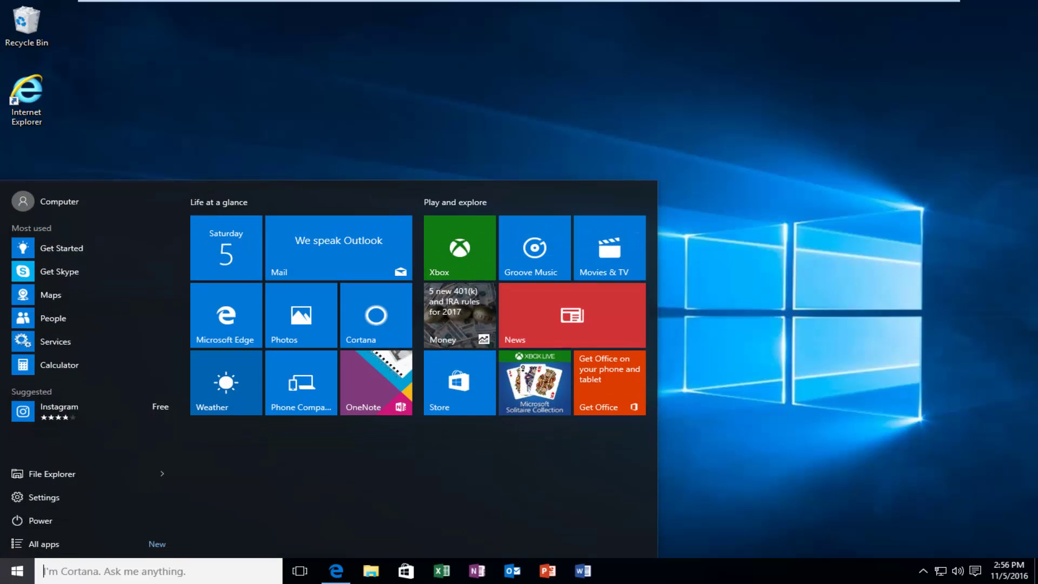
pyautogui.write('system')
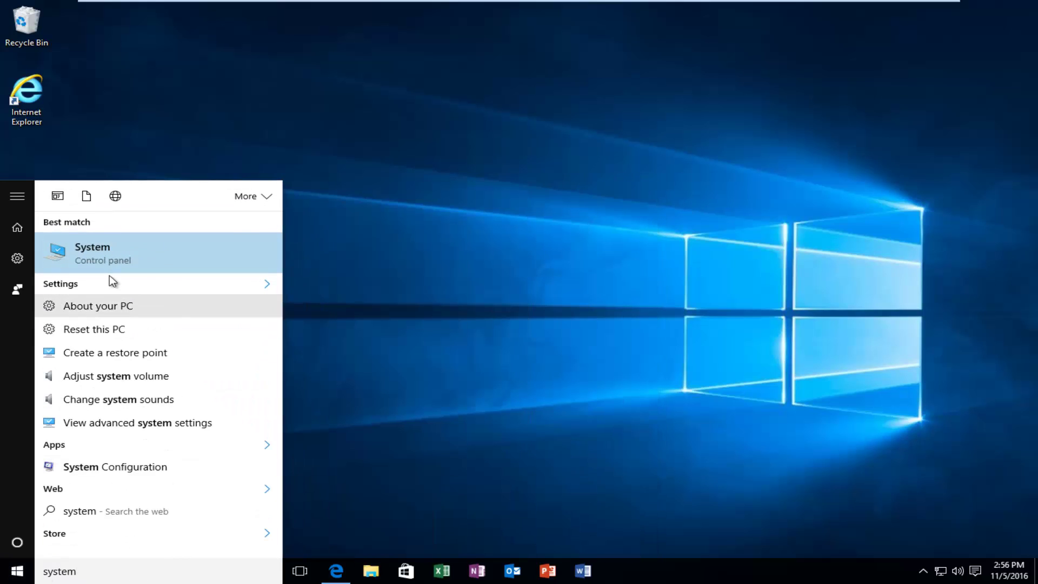
pyautogui.click(110, 261)
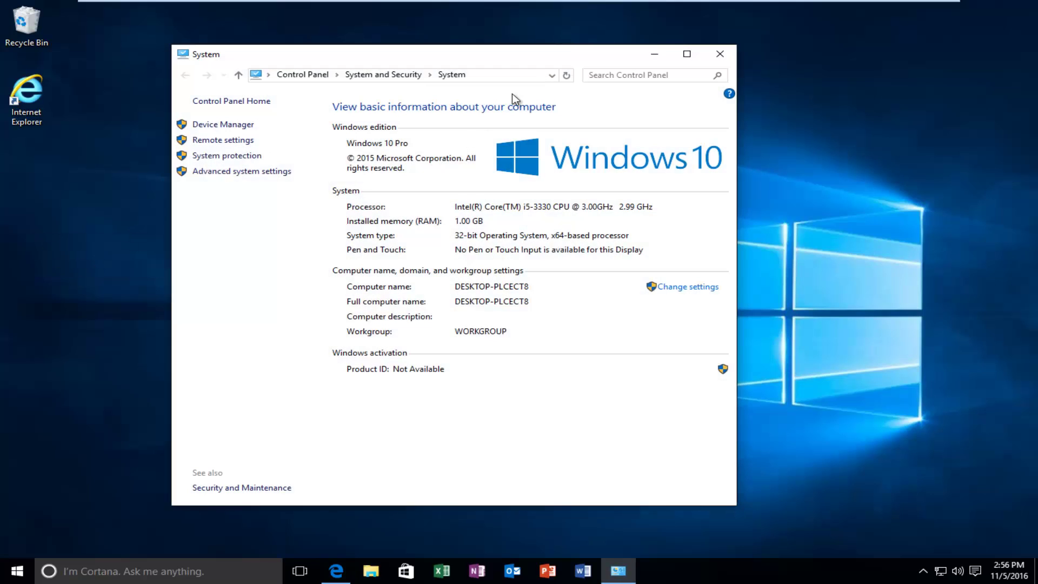
pyautogui.click(686, 53)
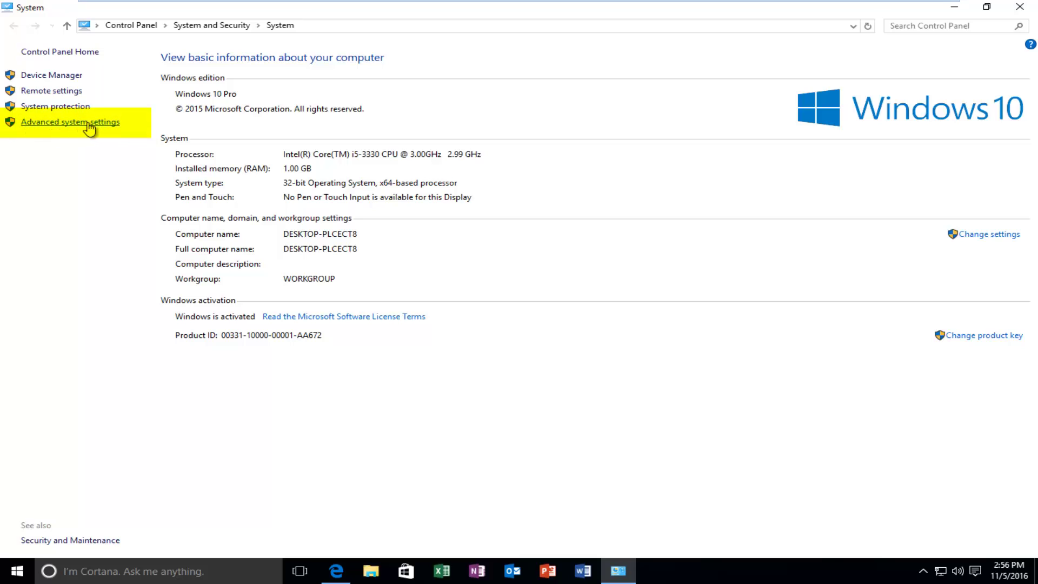
# - Open Advanced system settings, glance at Hardware and Computer Name, then return to Advanced
pyautogui.click(69, 124)
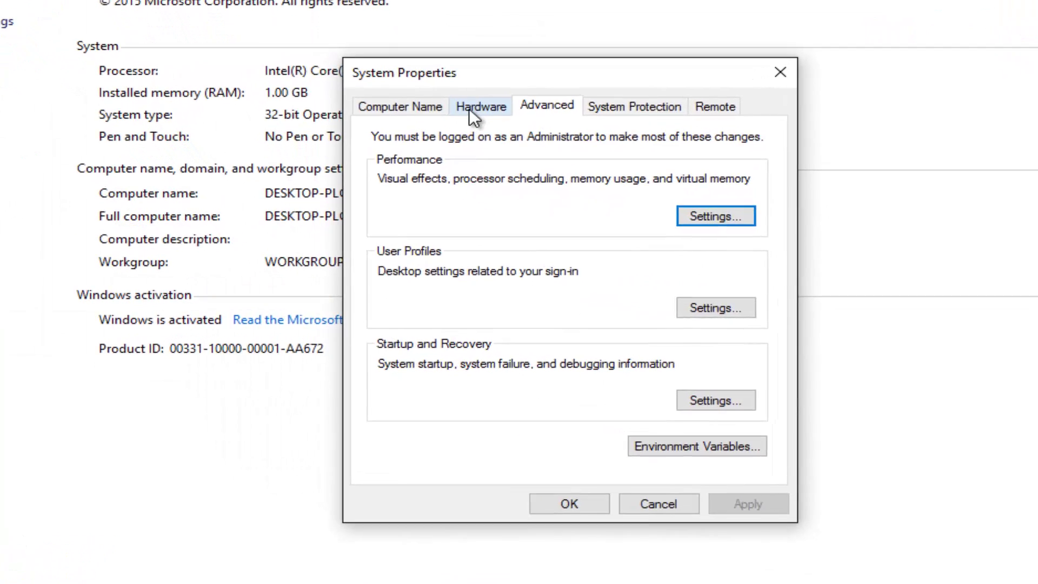
pyautogui.click(480, 105)
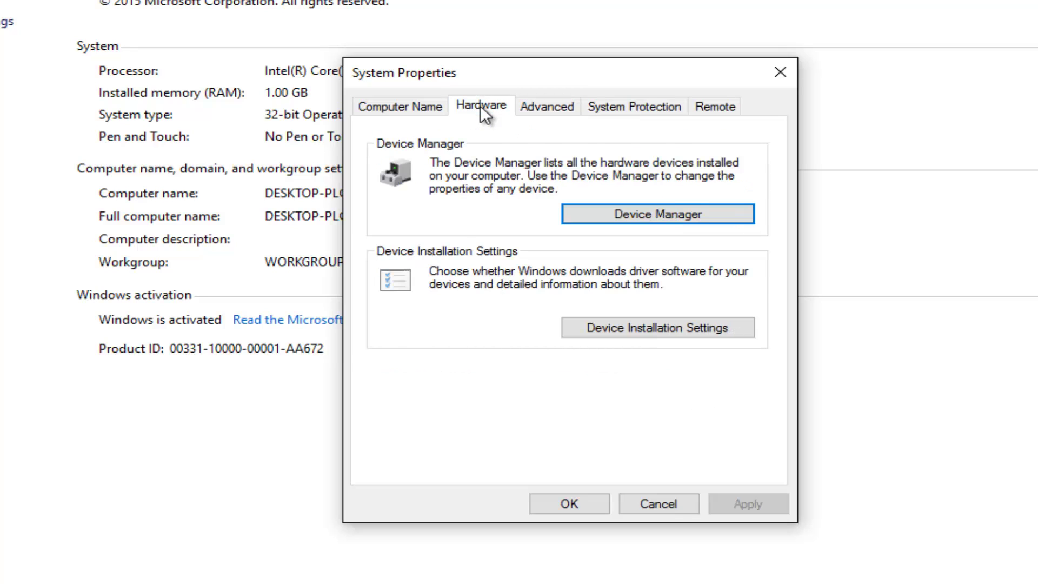
pyautogui.click(394, 104)
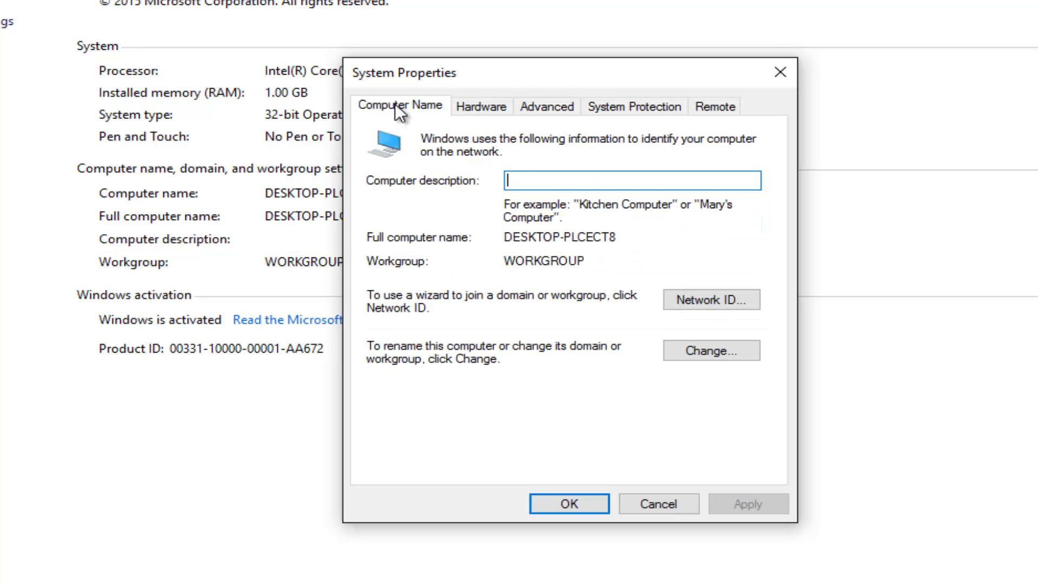
pyautogui.click(548, 108)
pyautogui.moveTo(494, 71); pyautogui.dragTo(455, 93)
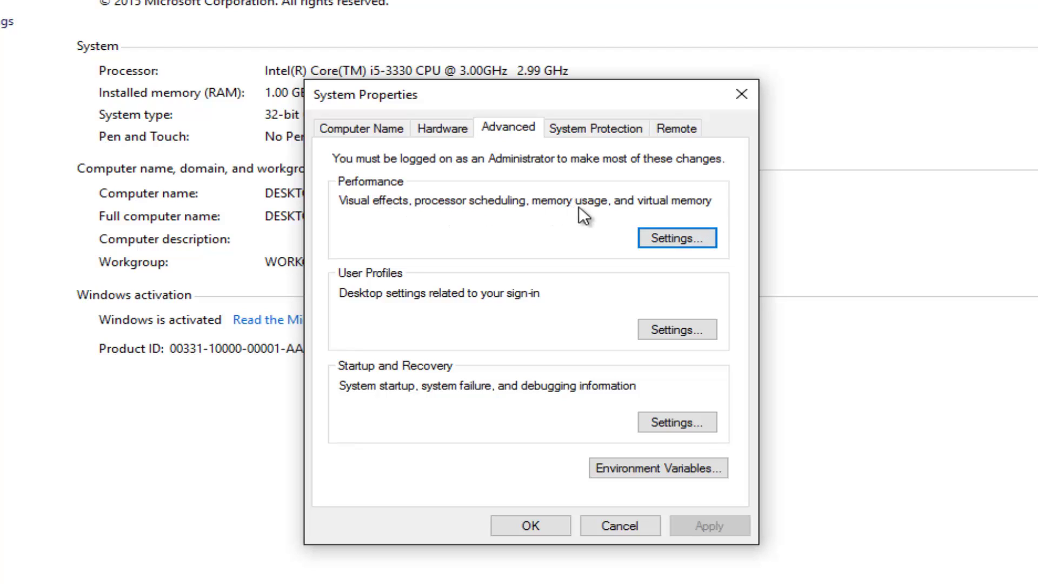
# - In Performance Settings, choose 'Turn on DEP for all programs and services except those I select'
pyautogui.click(670, 243)
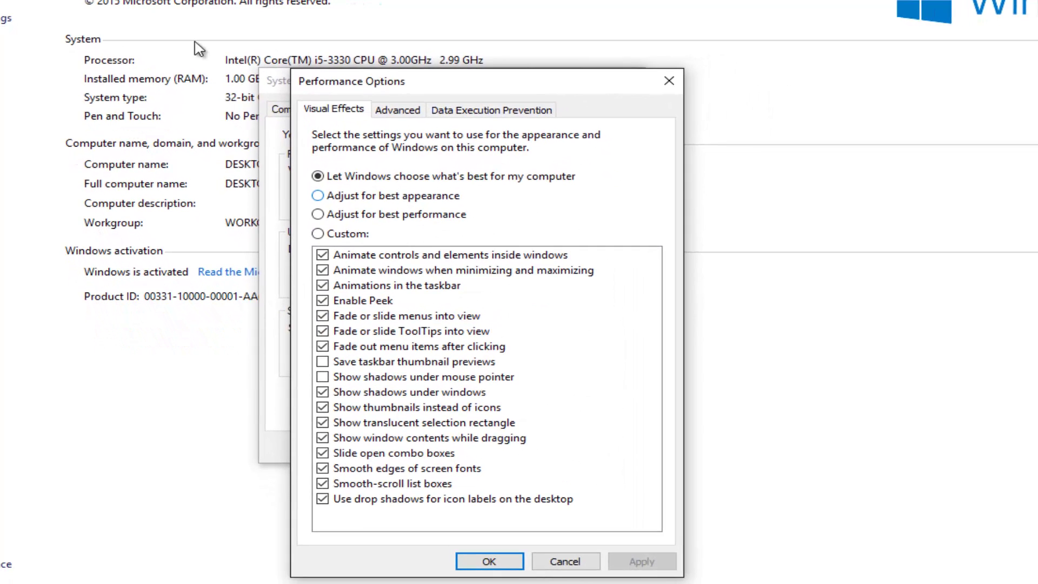
pyautogui.moveTo(429, 84); pyautogui.dragTo(437, 27)
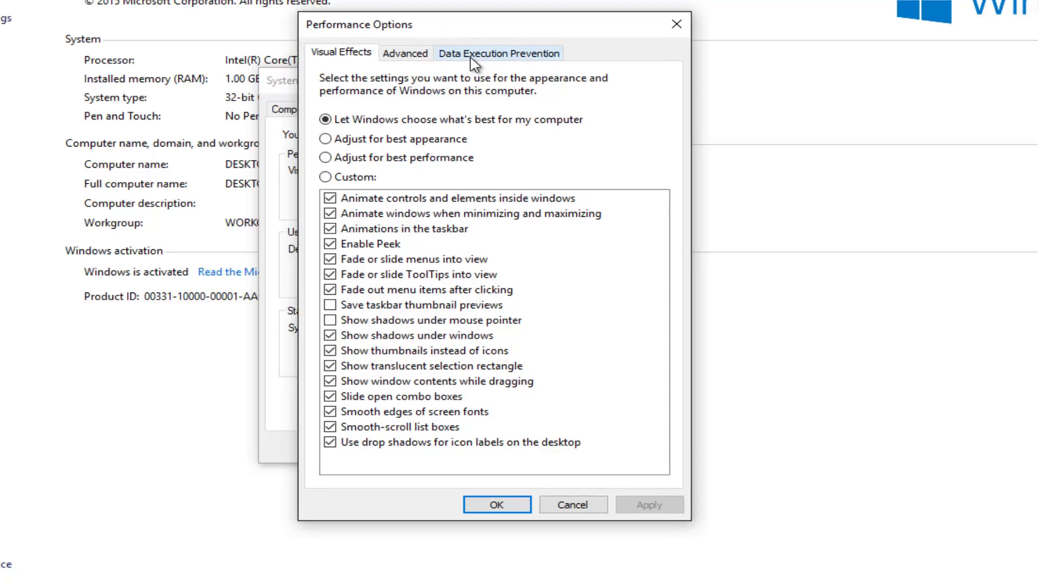
pyautogui.click(504, 58)
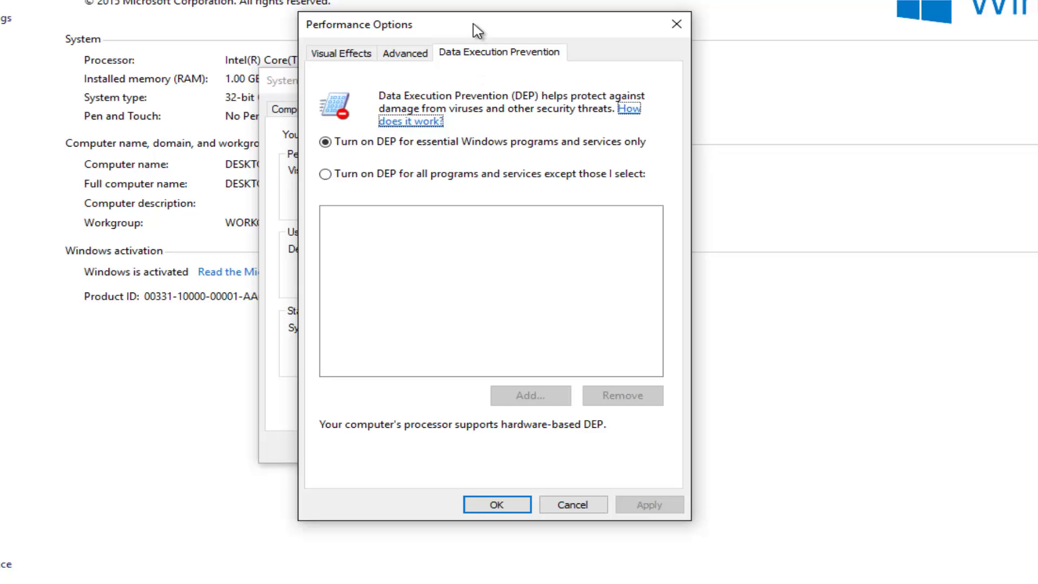
pyautogui.moveTo(477, 31); pyautogui.dragTo(474, 16)
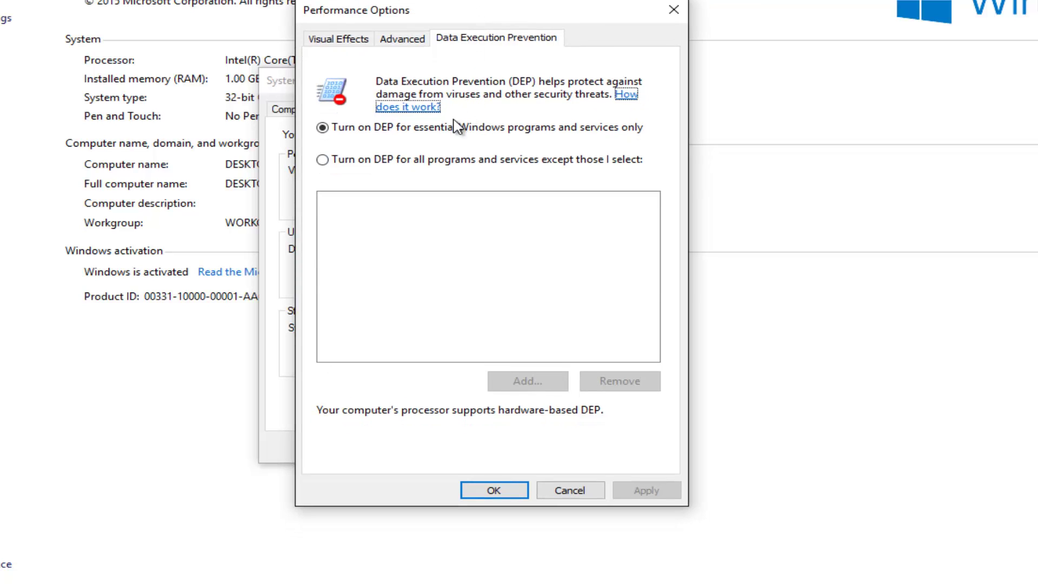
pyautogui.click(323, 160)
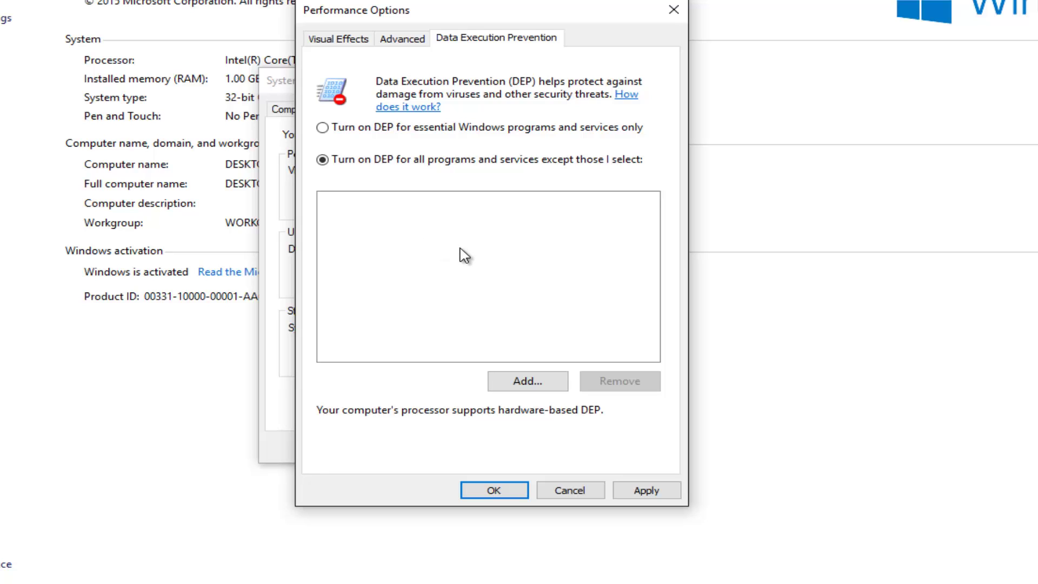
# - Try adding spoolsv from System32 as a DEP exception, which gets refused with a warning
pyautogui.click(520, 382)
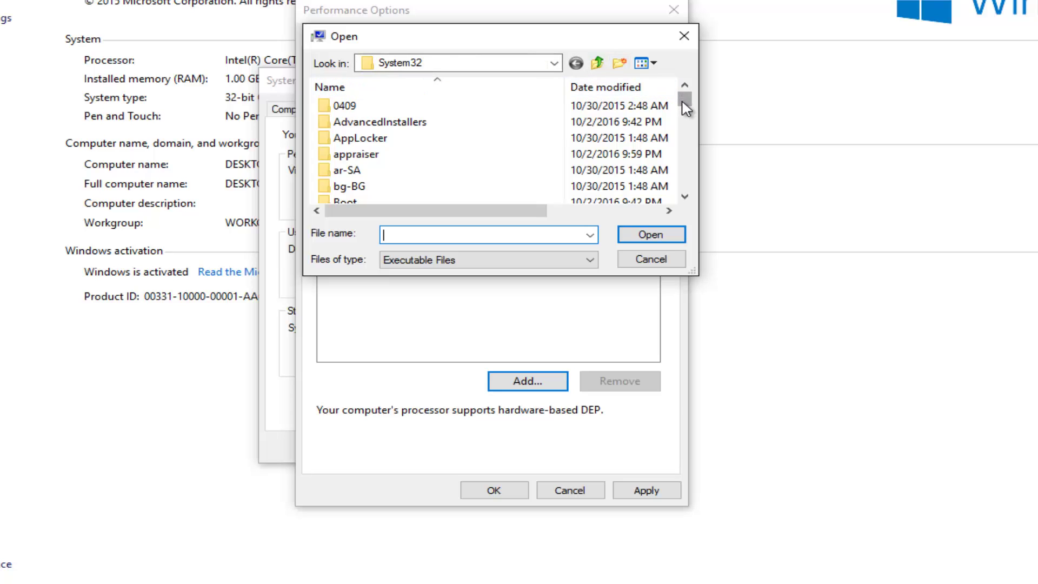
pyautogui.moveTo(682, 102); pyautogui.dragTo(665, 173)
pyautogui.scroll(-5, 488, 180)
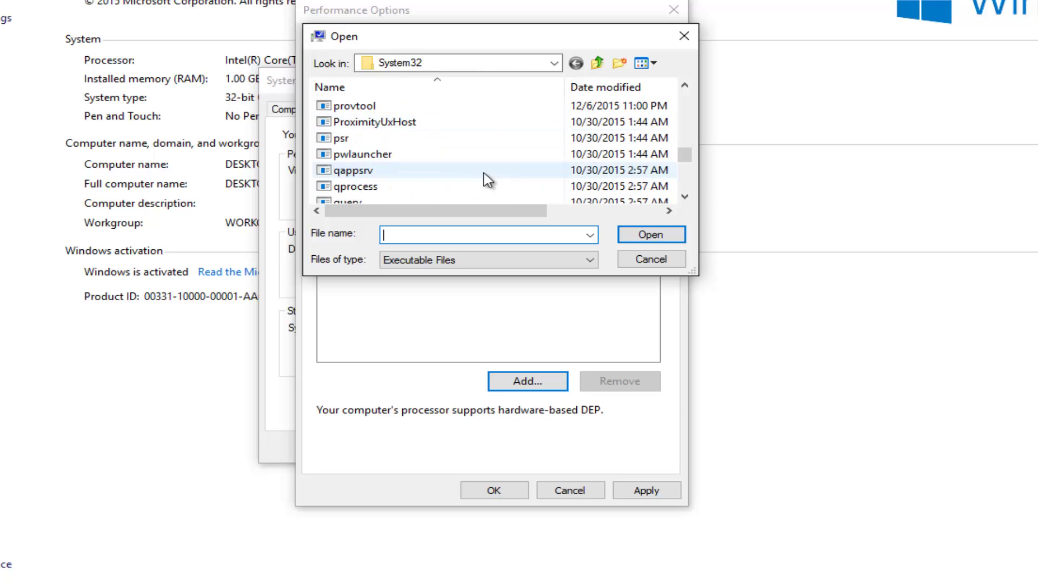
pyautogui.scroll(-8, 488, 180)
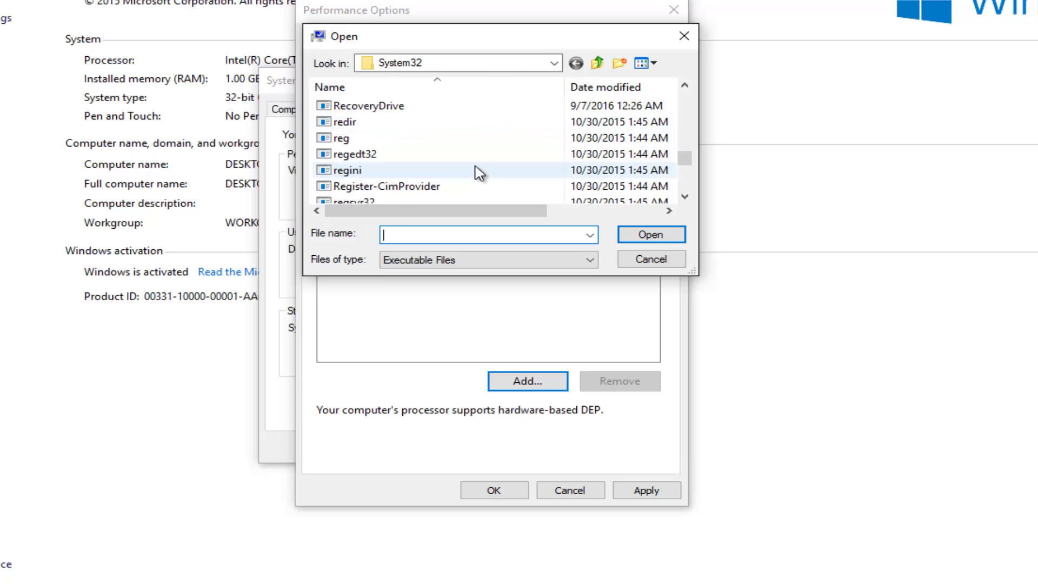
pyautogui.scroll(-10, 479, 173)
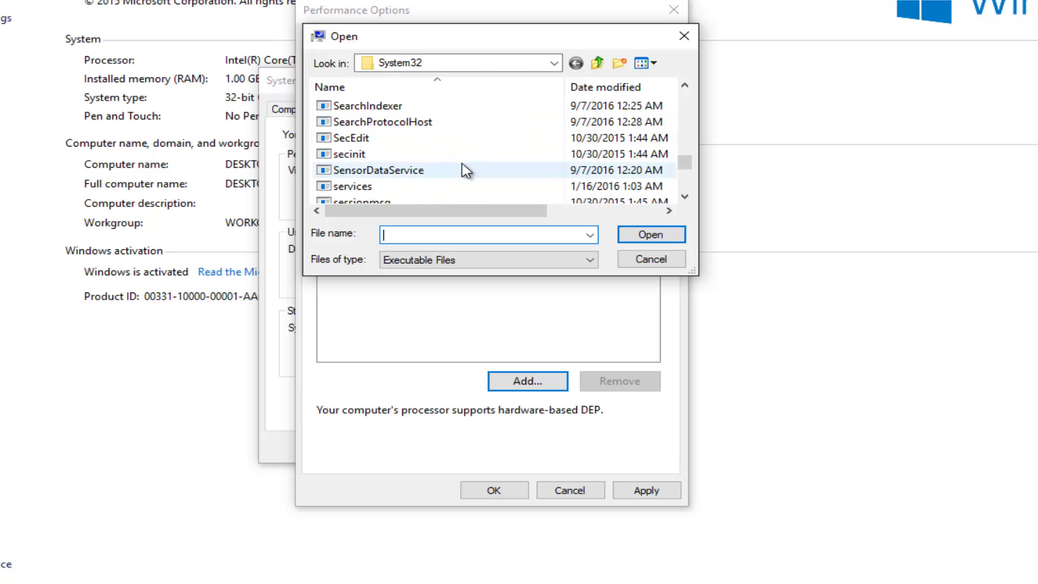
pyautogui.scroll(-4, 465, 170)
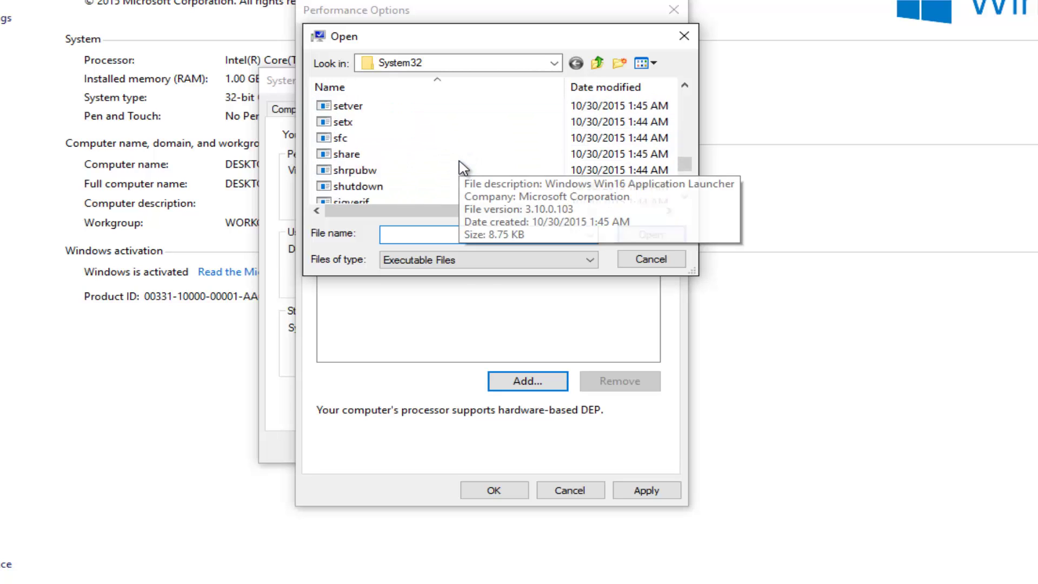
pyautogui.scroll(-5, 457, 167)
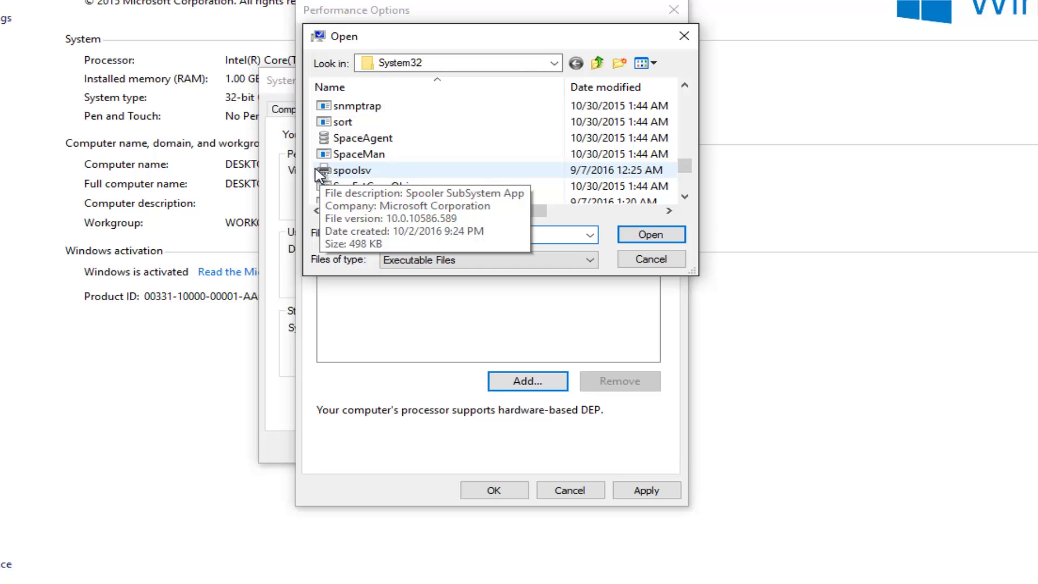
pyautogui.click(357, 170)
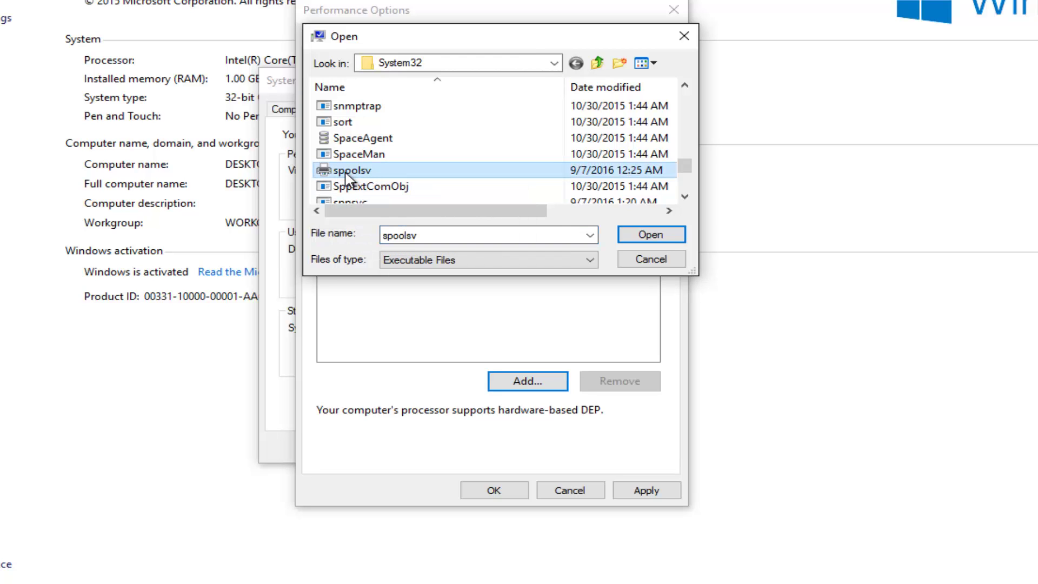
pyautogui.click(637, 238)
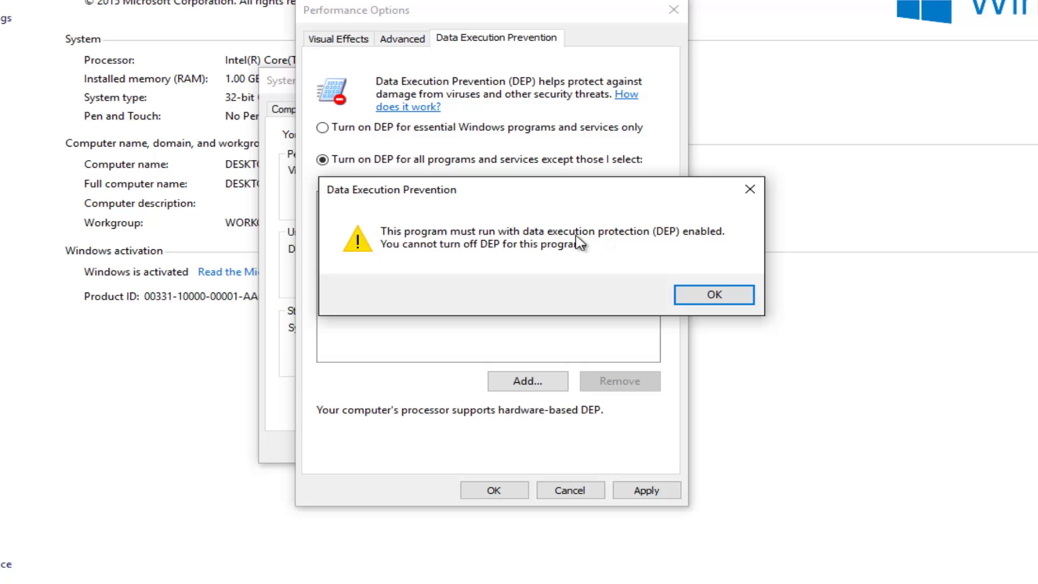
# - Move the DEP warning aside and dismiss it, leaving the DEP exception list empty
pyautogui.moveTo(535, 198); pyautogui.dragTo(505, 201)
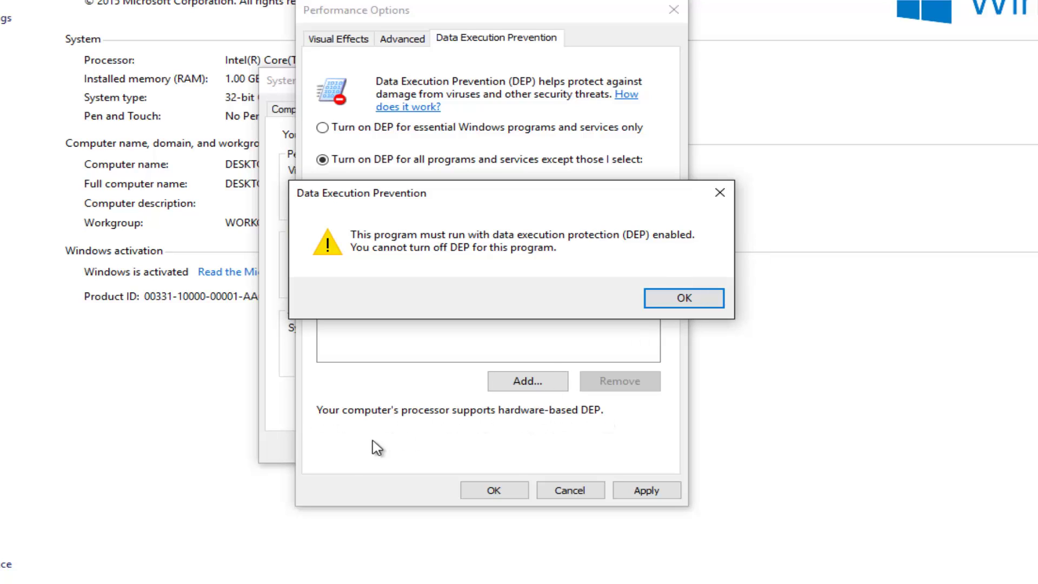
pyautogui.click(721, 193)
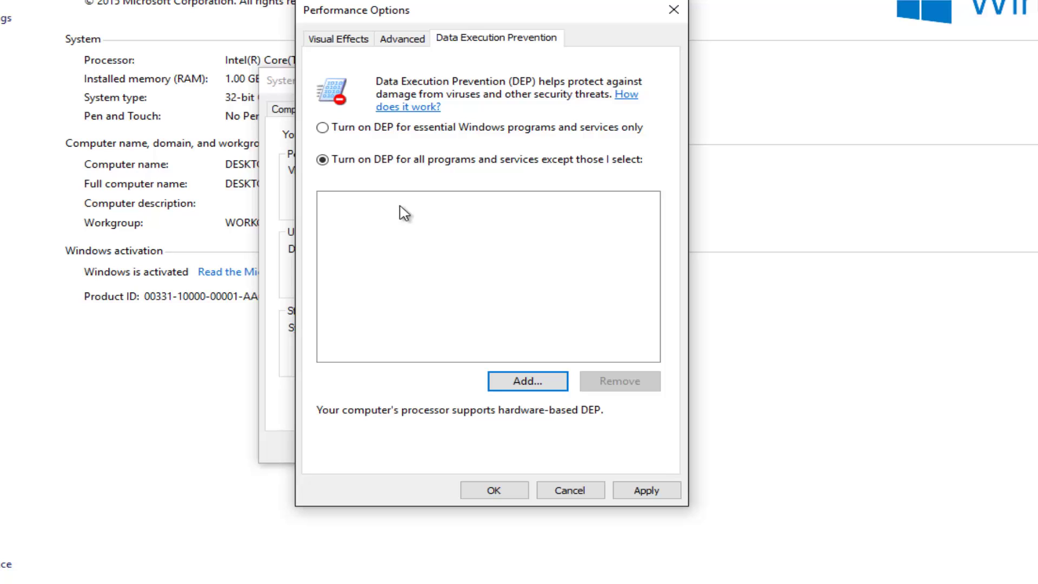
# - Apply the DEP change, acknowledge the restart-required notice, and close Performance Options with OK
pyautogui.click(656, 490)
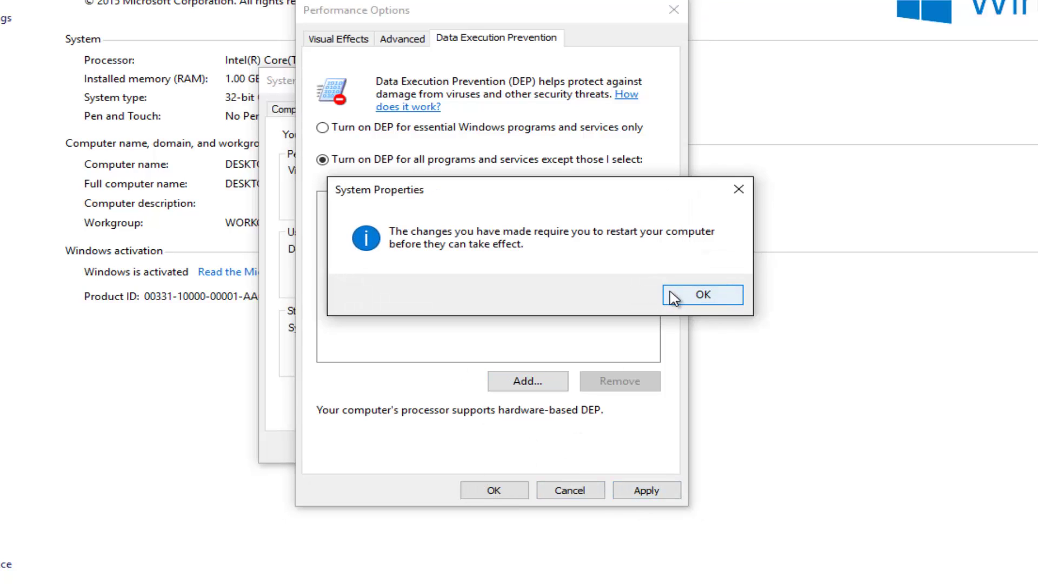
pyautogui.click(673, 296)
pyautogui.click(494, 490)
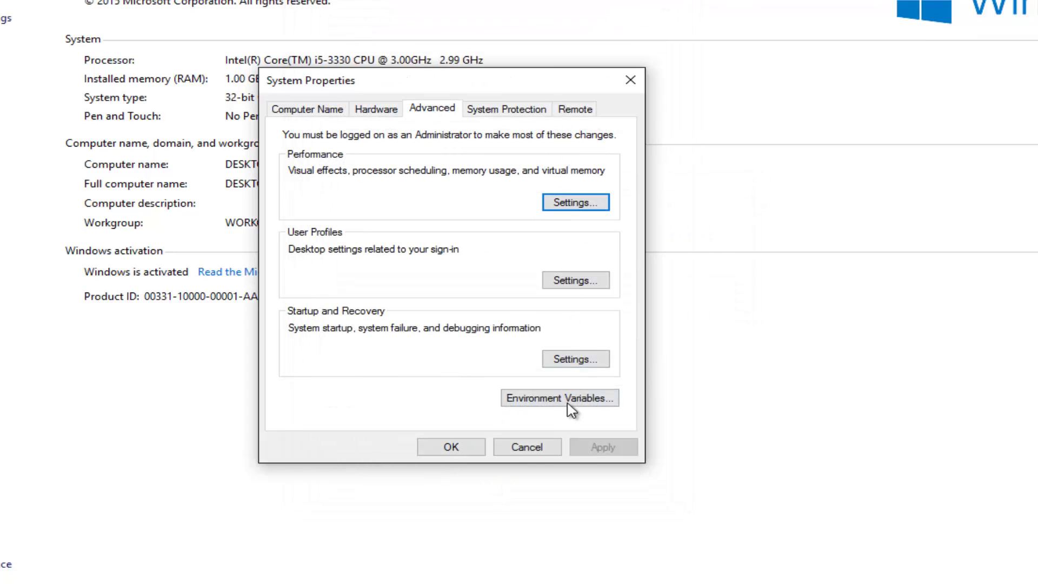
# - Reopen Performance Options to recheck the DEP tab, then close it unchanged
pyautogui.click(574, 203)
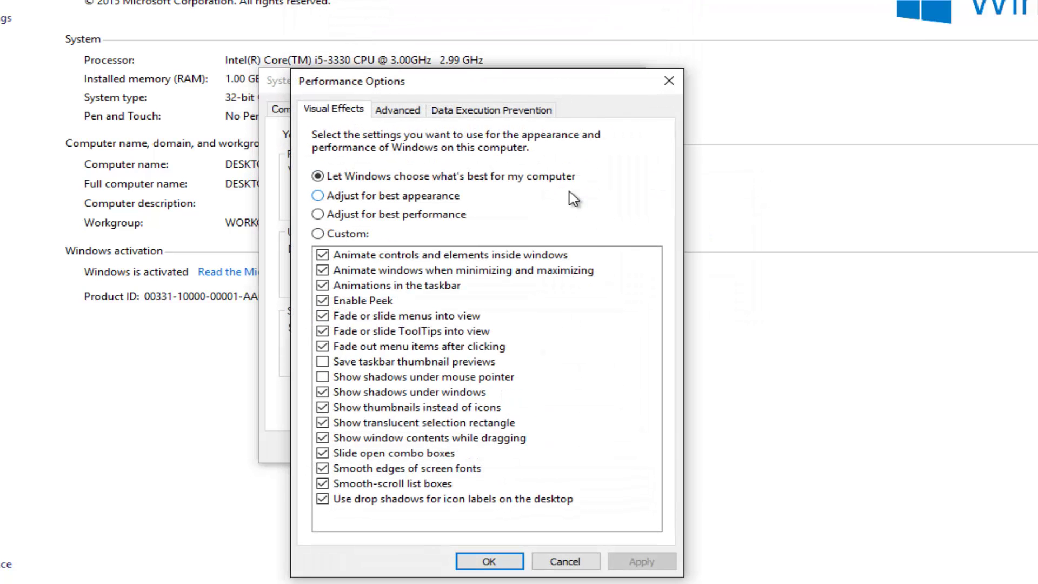
pyautogui.click(508, 113)
pyautogui.click(669, 81)
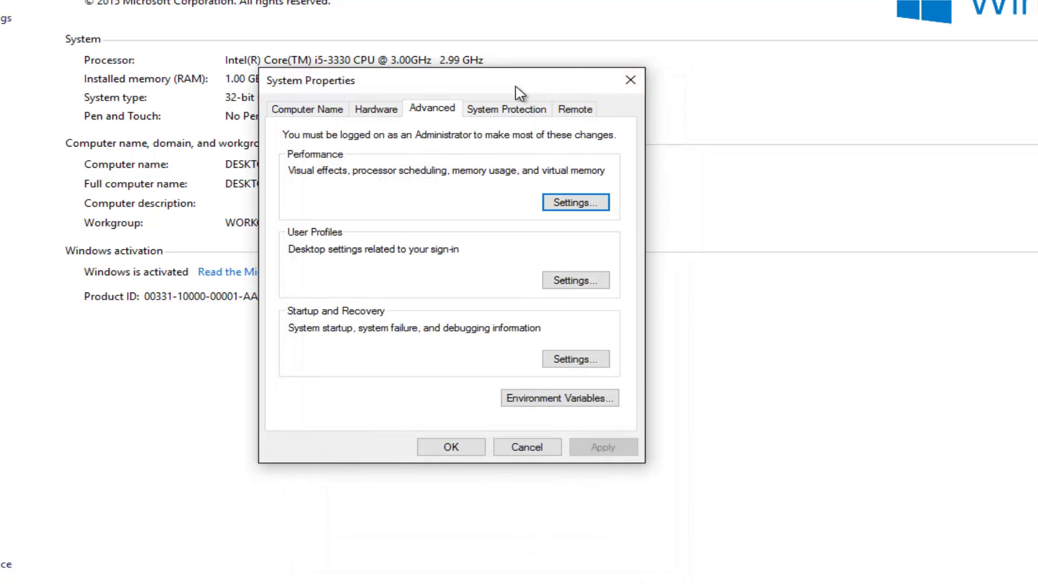
pyautogui.moveTo(514, 88); pyautogui.dragTo(502, 58)
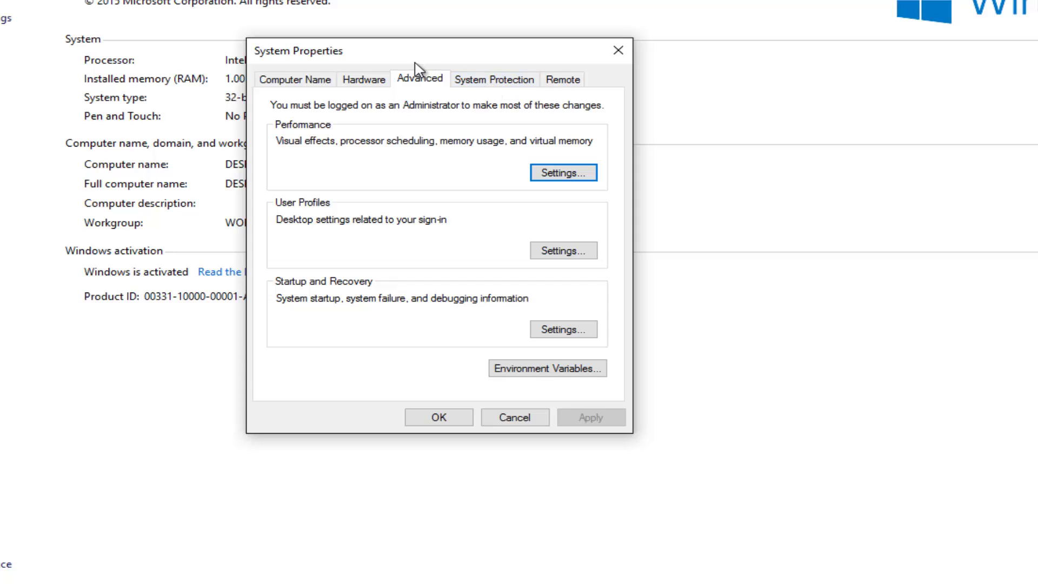
# - Close System Properties to return to the Control Panel System page
pyautogui.click(618, 50)
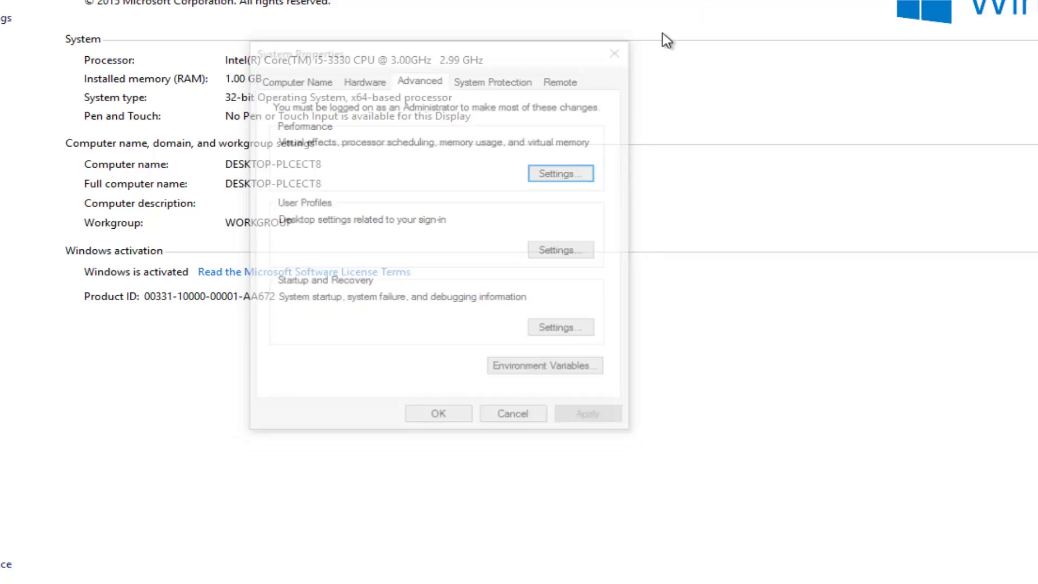